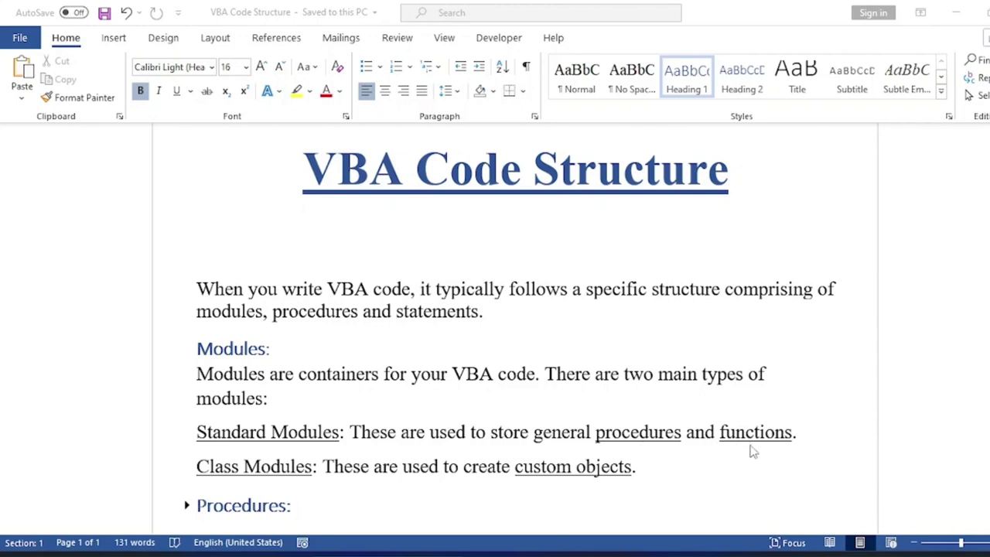
# - Expand the Procedures heading and read through the Sub ShowMsg and Function AddNumbers examples
pyautogui.scroll(-2, 754, 452)
pyautogui.scroll(-1, 746, 452)
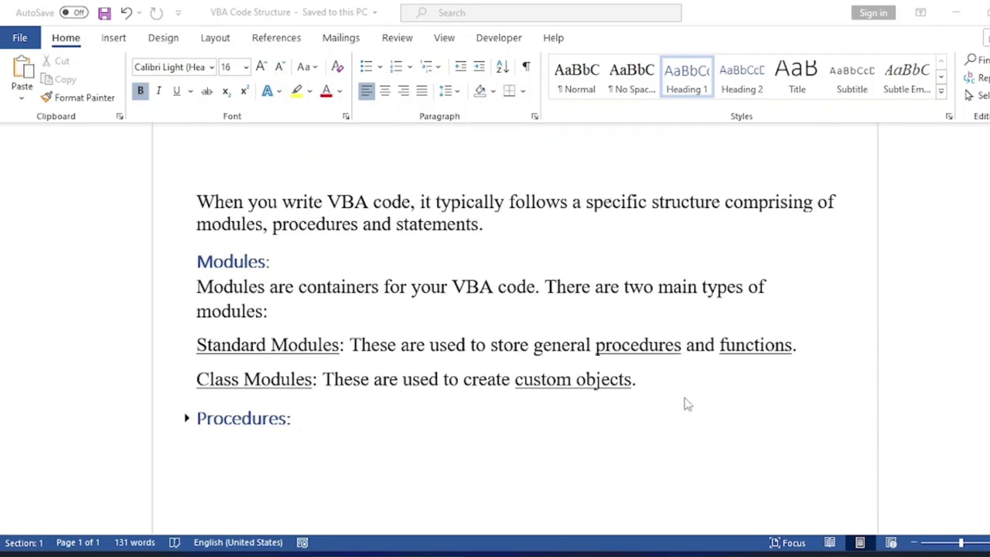
pyautogui.click(187, 417)
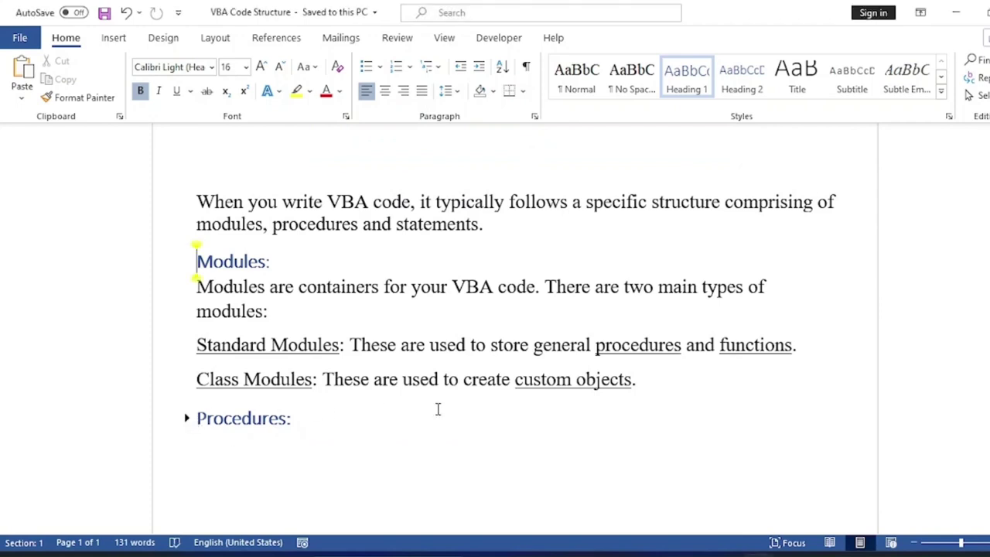
pyautogui.click(187, 418)
pyautogui.scroll(-3, 386, 407)
pyautogui.scroll(-1, 502, 406)
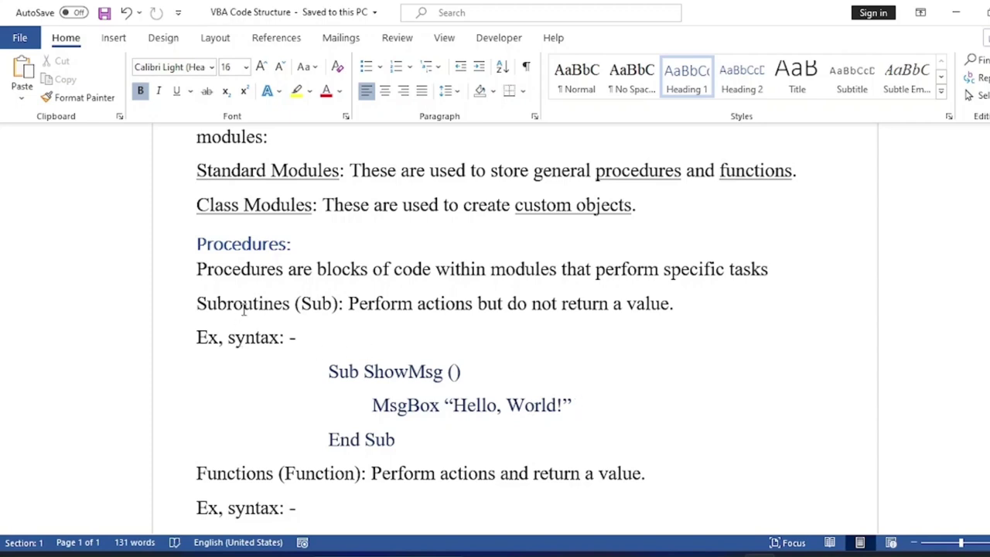
pyautogui.scroll(-3, 322, 317)
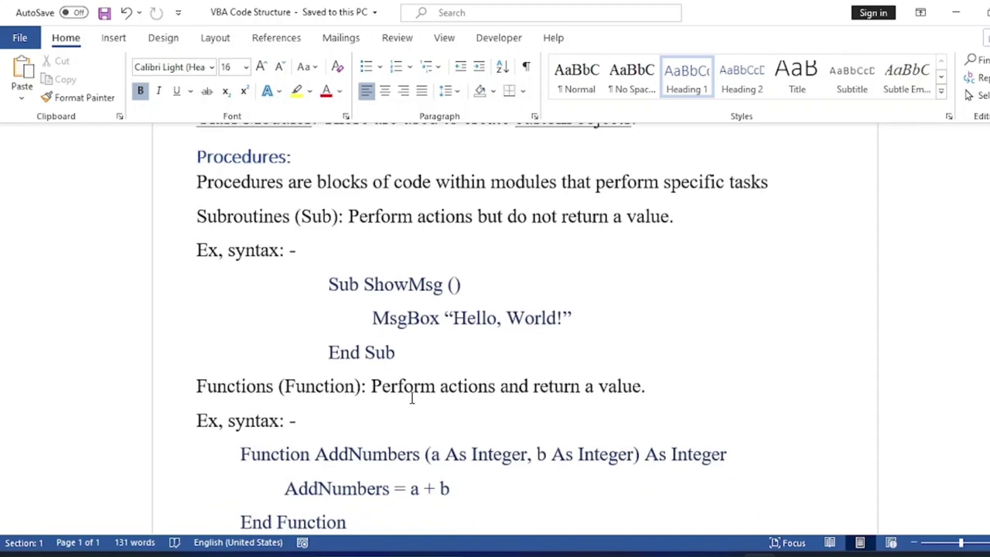
pyautogui.scroll(1, 503, 402)
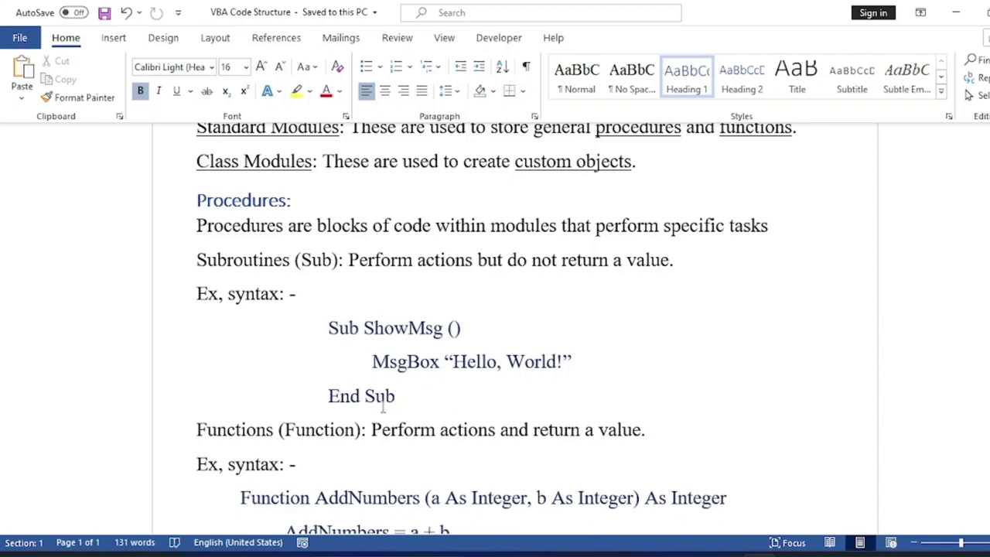
pyautogui.scroll(-2, 443, 373)
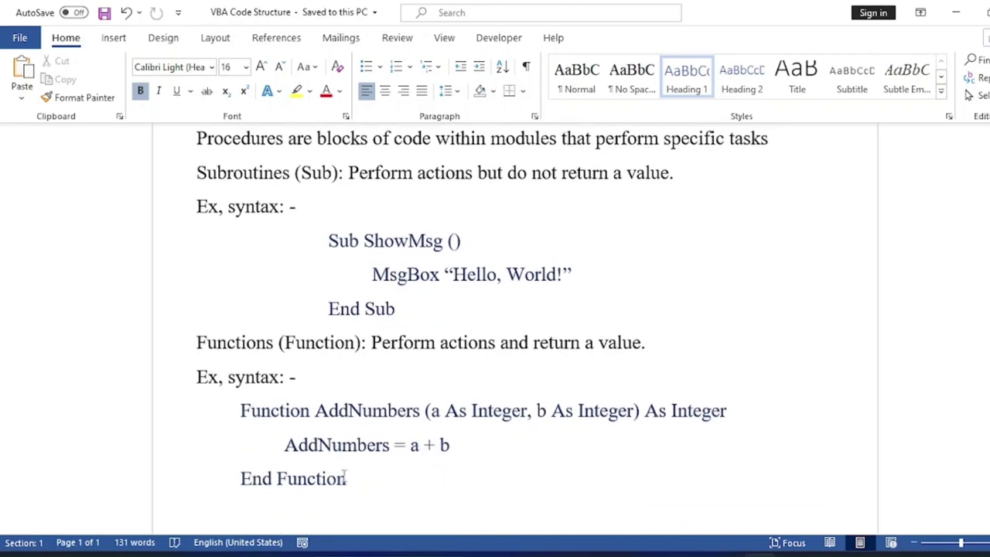
pyautogui.scroll(2, 396, 430)
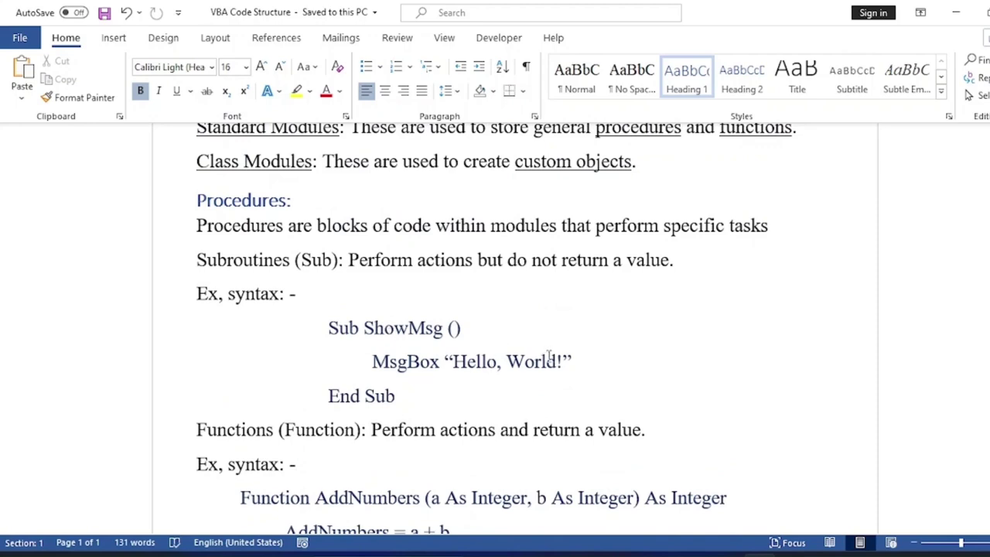
pyautogui.scroll(-2, 501, 361)
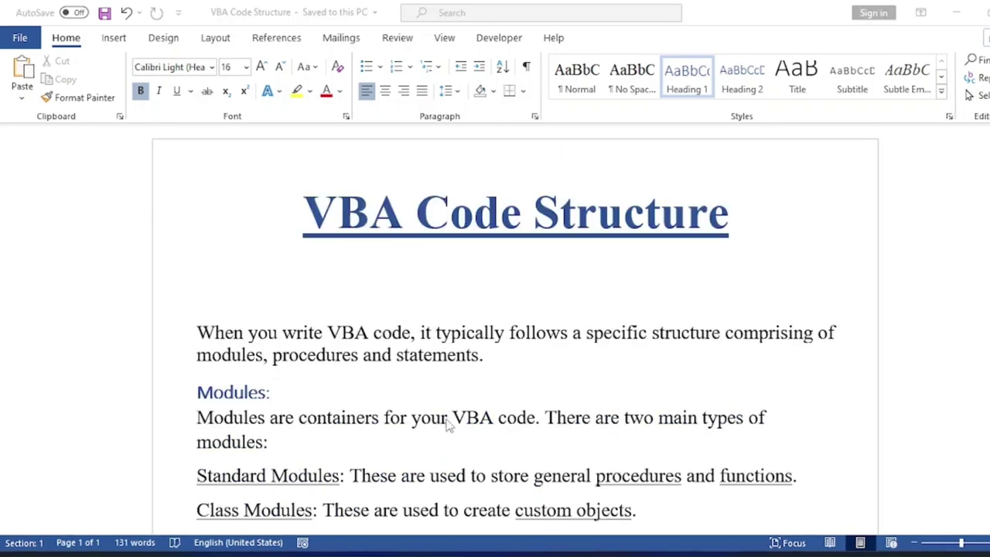
pyautogui.scroll(-3, 513, 371)
pyautogui.scroll(-3, 464, 237)
pyautogui.scroll(2, 495, 366)
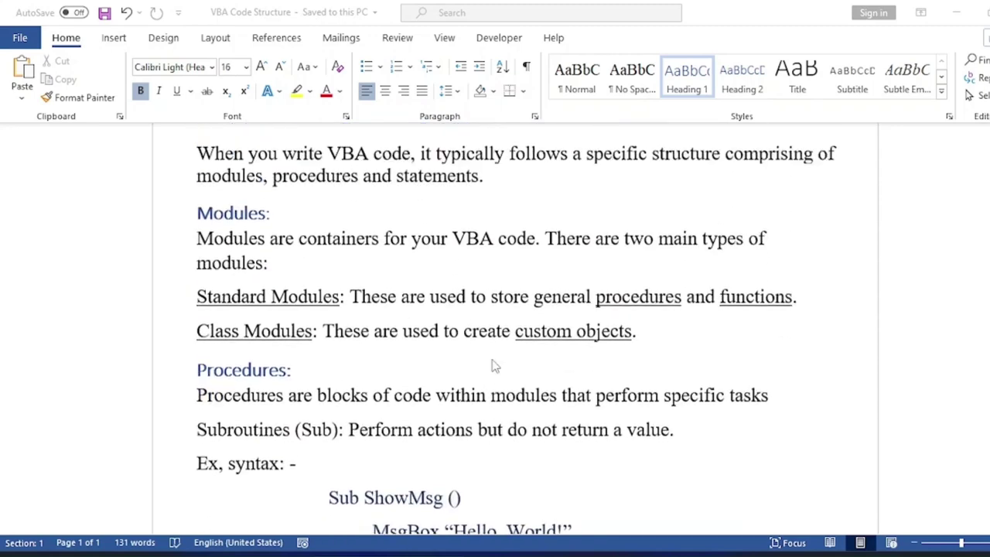
pyautogui.scroll(1, 495, 366)
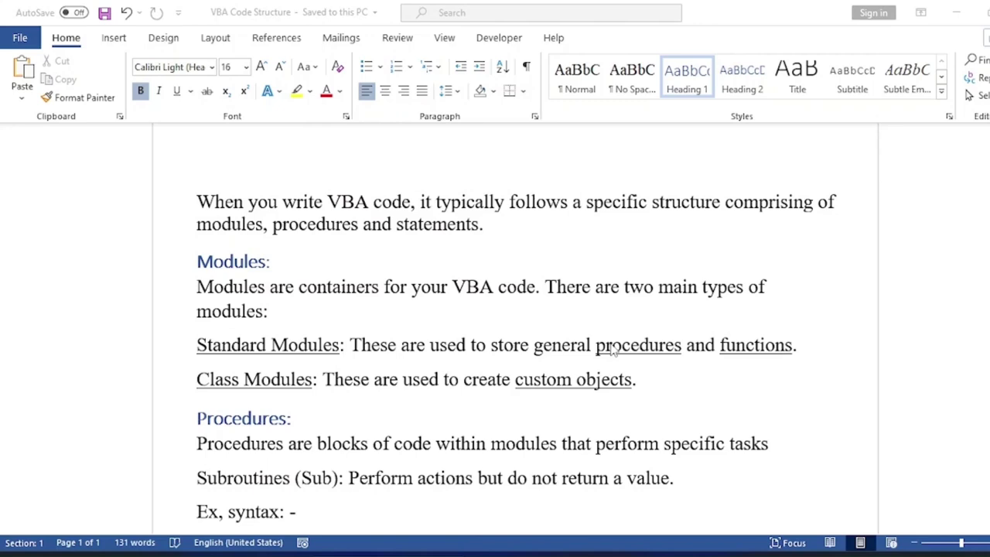
pyautogui.scroll(-3, 611, 352)
pyautogui.scroll(-2, 613, 350)
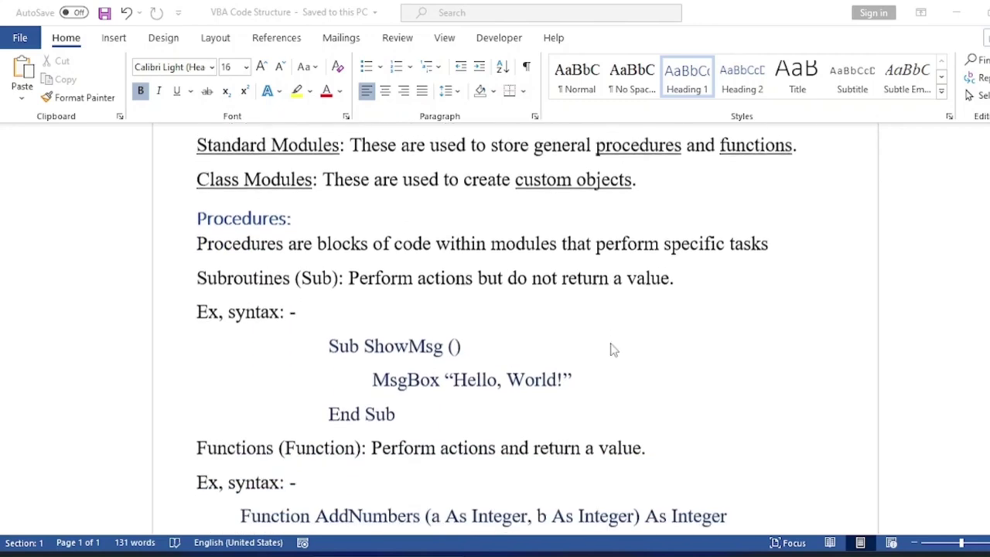
pyautogui.scroll(2, 612, 349)
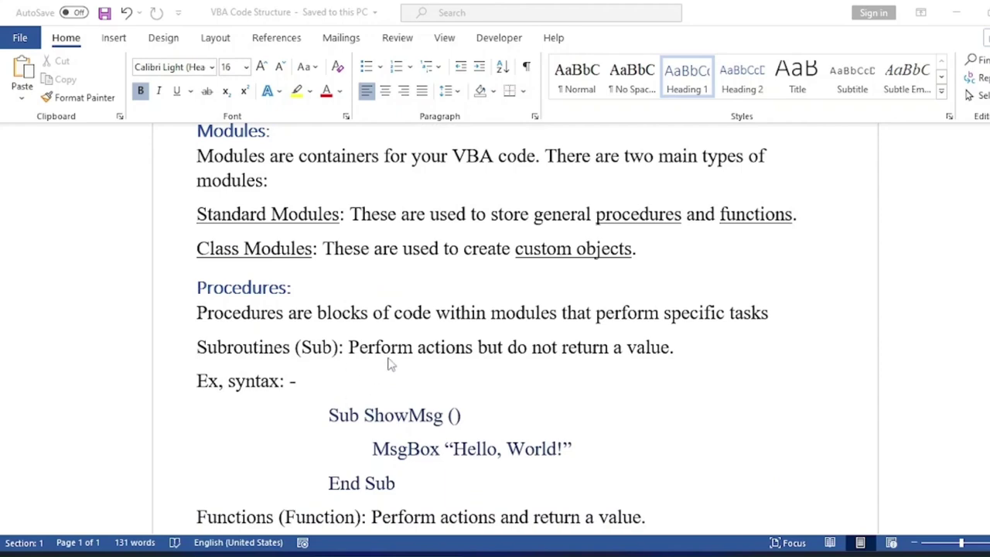
pyautogui.scroll(-4, 561, 380)
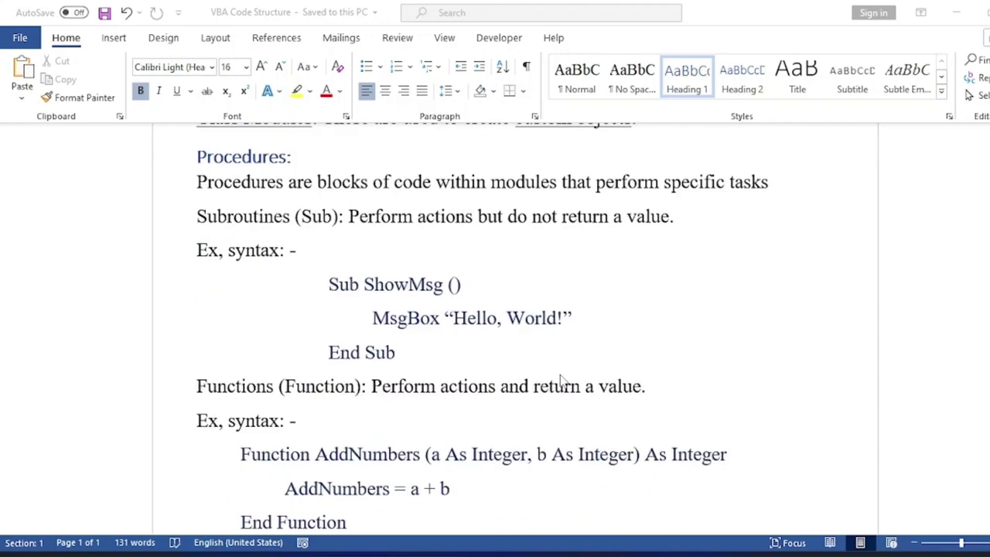
pyautogui.scroll(-4, 563, 381)
pyautogui.scroll(-1, 563, 381)
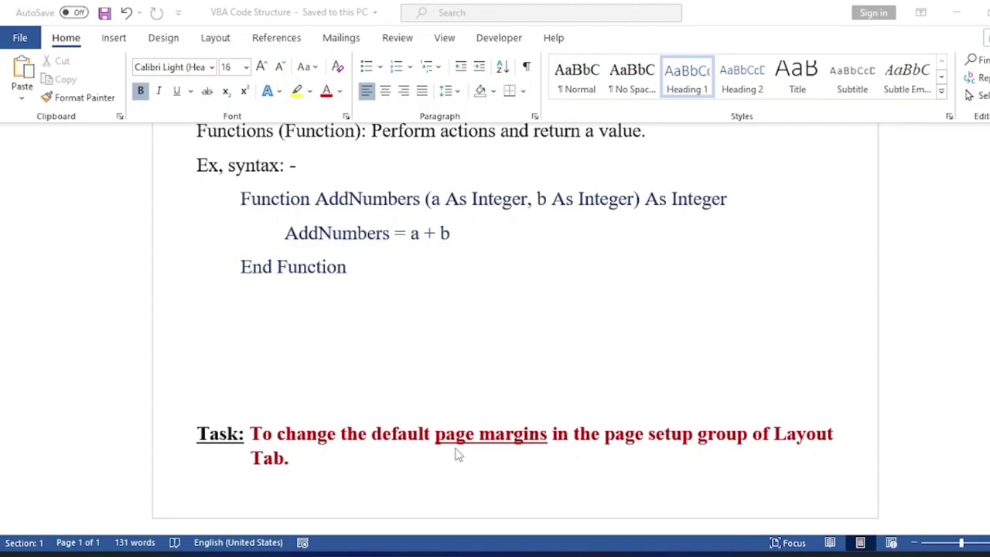
pyautogui.scroll(3, 516, 412)
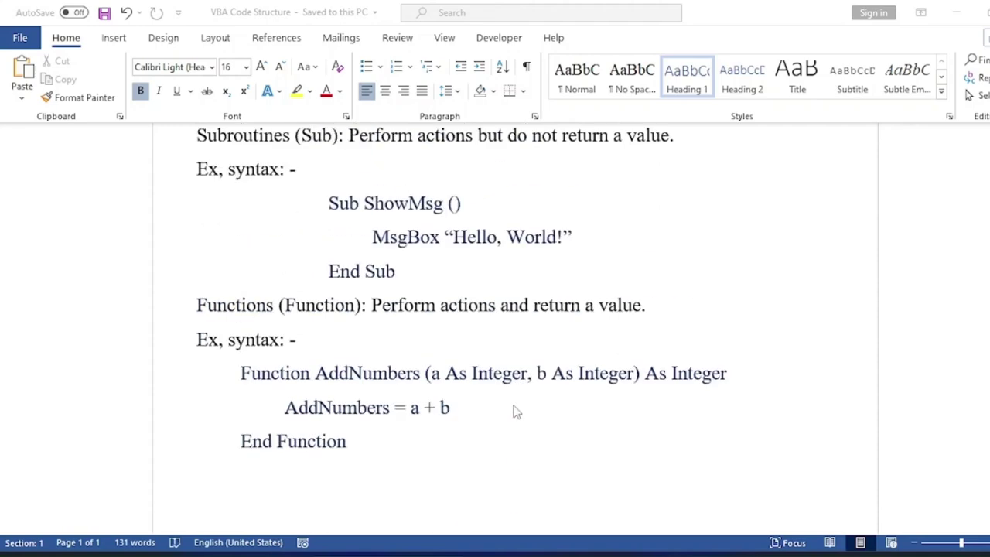
pyautogui.scroll(2, 517, 411)
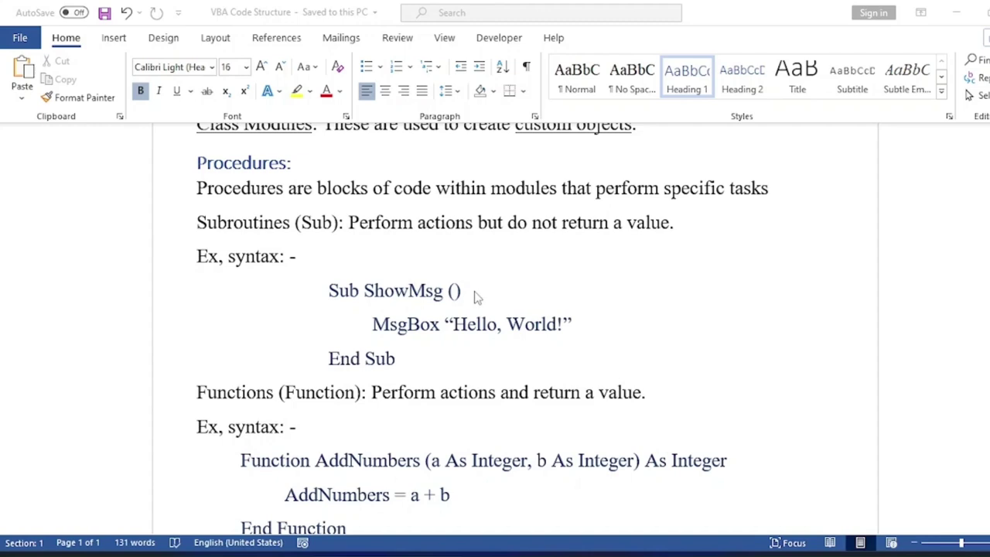
pyautogui.scroll(3, 473, 299)
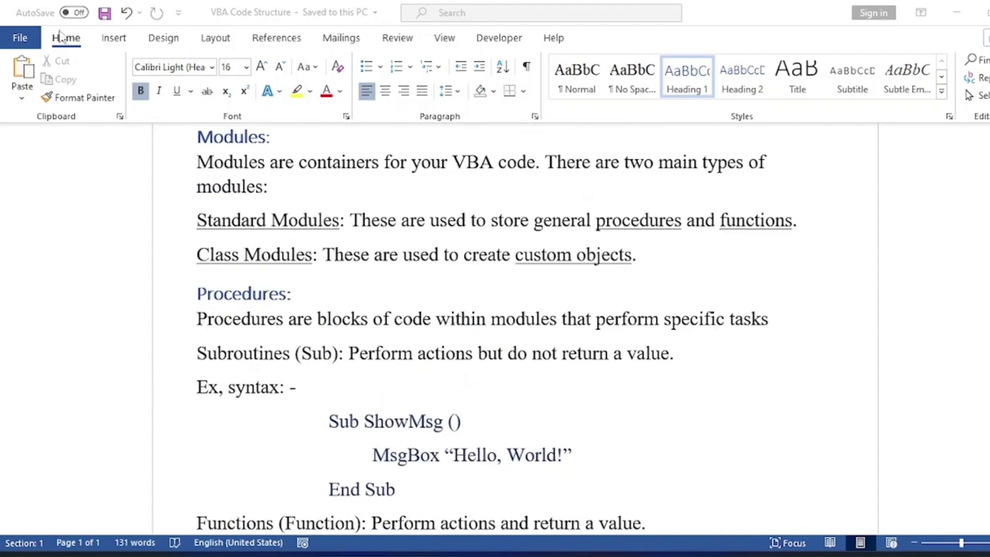
# - Create a new blank document, Document2, and dismiss its welcome message
pyautogui.click(20, 38)
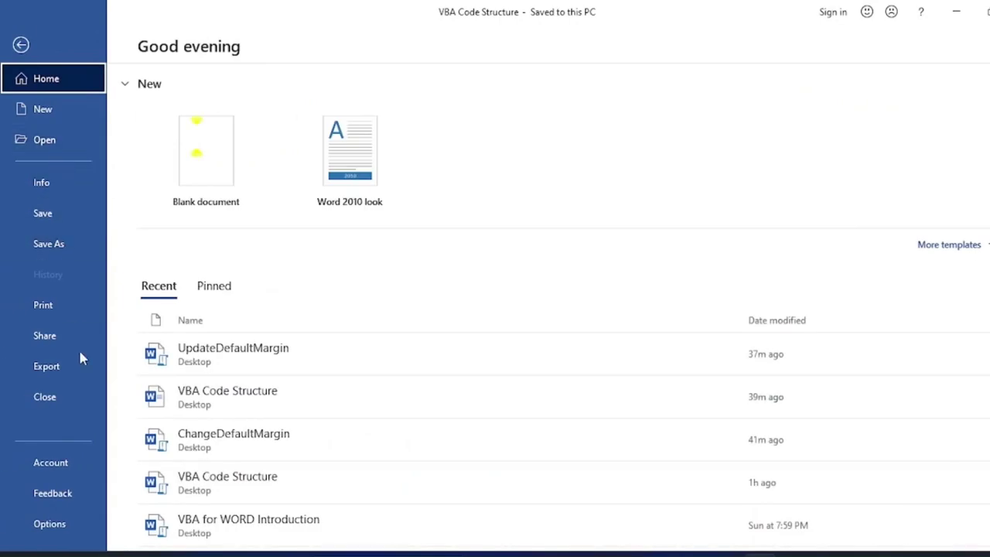
pyautogui.click(43, 112)
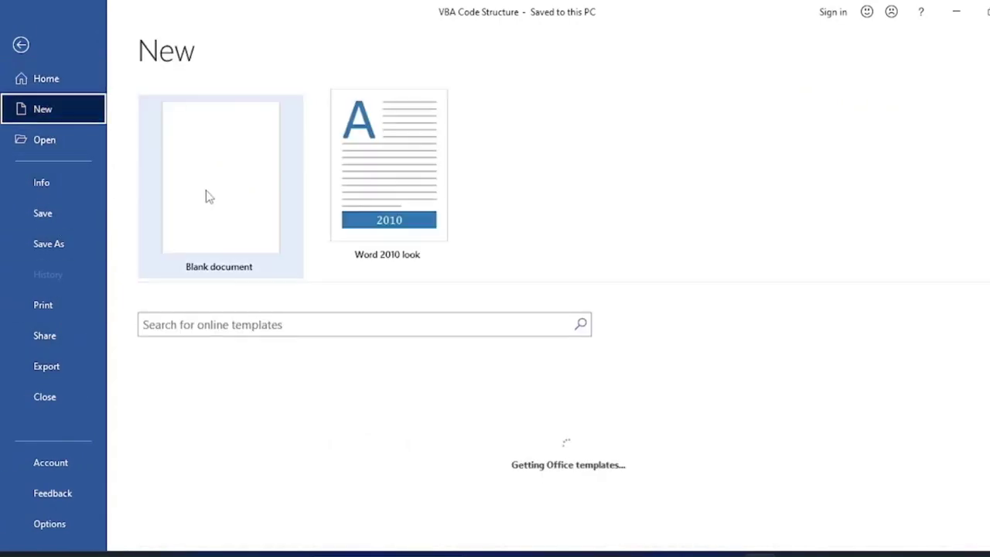
pyautogui.click(234, 223)
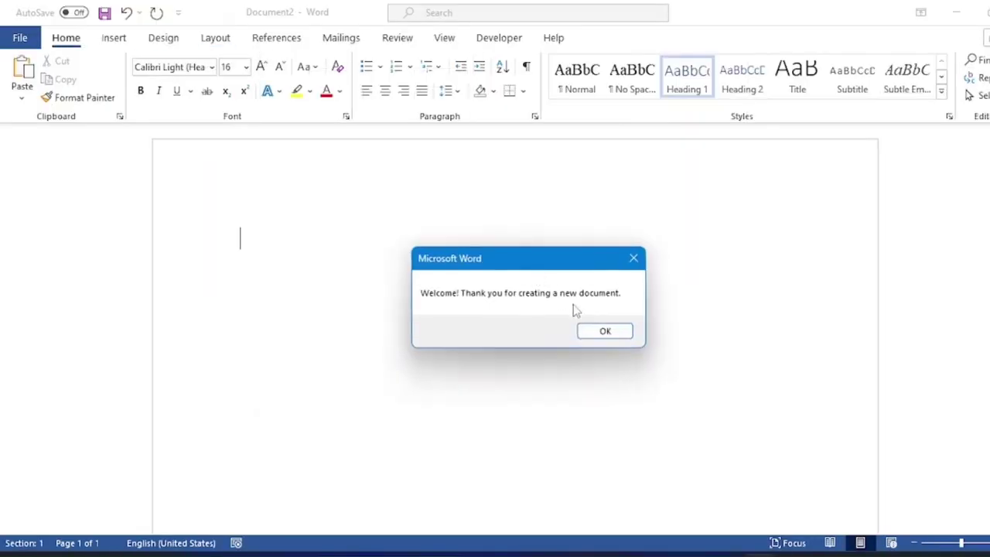
pyautogui.click(590, 332)
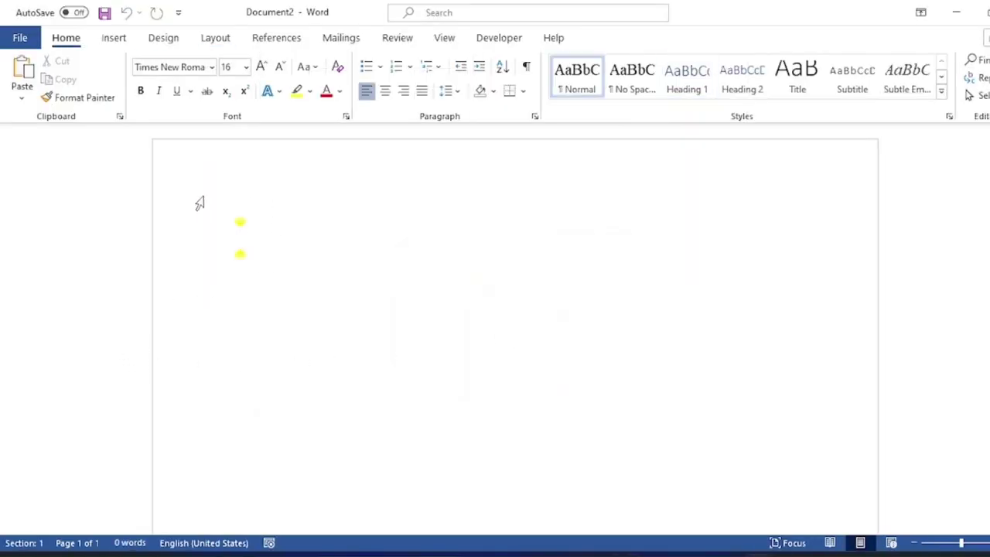
# - Look at the Layout margin presets and close them without changing the margins
pyautogui.click(215, 38)
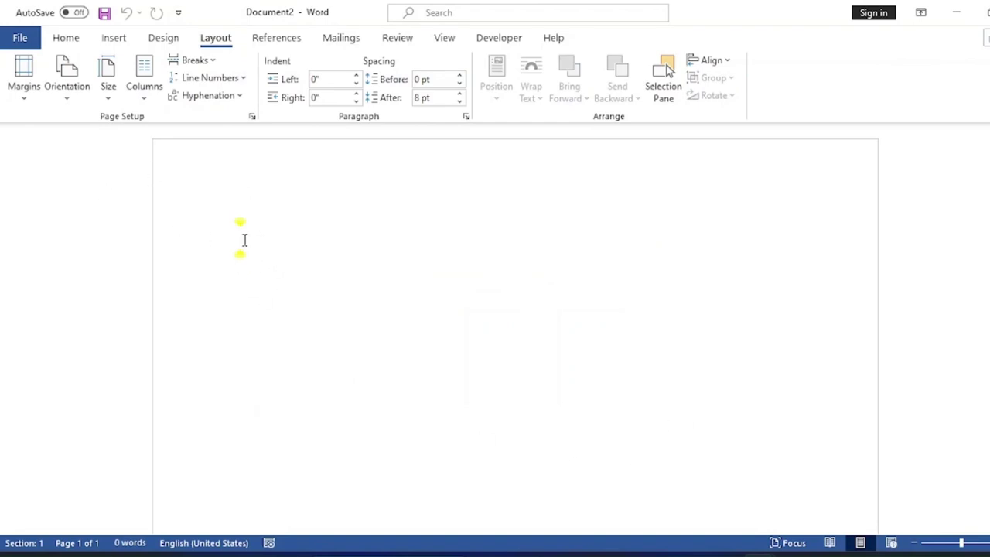
pyautogui.click(26, 93)
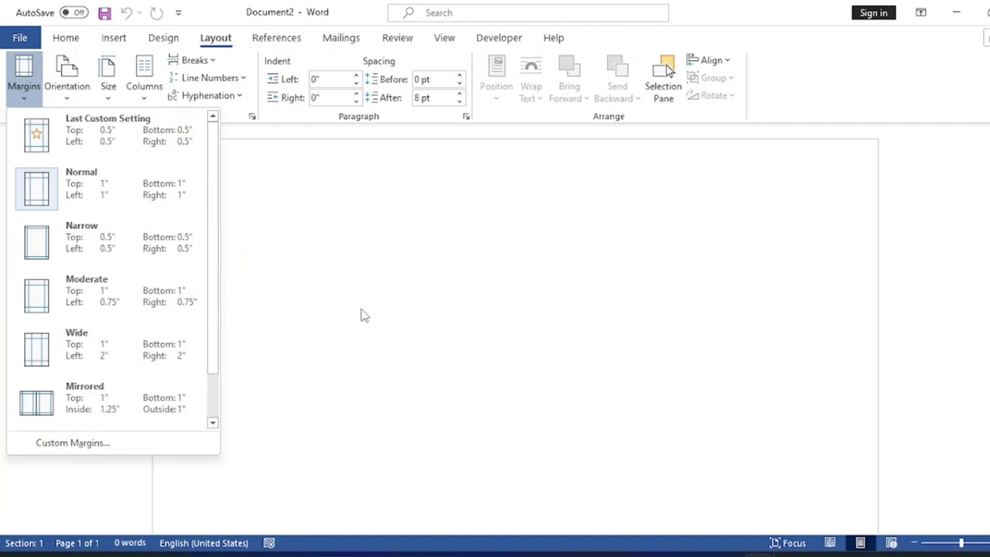
pyautogui.click(378, 280)
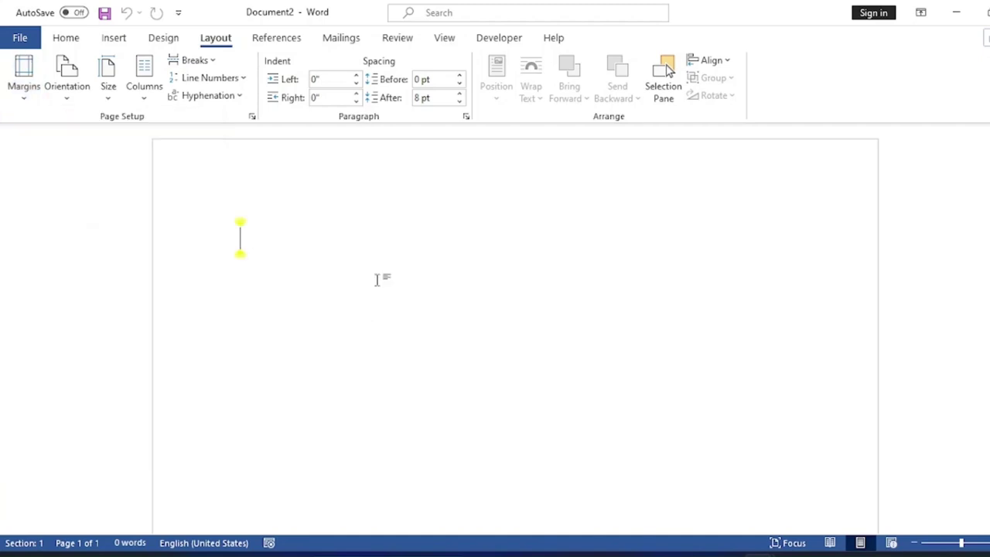
pyautogui.click(19, 99)
pyautogui.click(475, 279)
# - Open the VBA editor from Developer, collapse the Normal project and show Document2's project
pyautogui.click(494, 40)
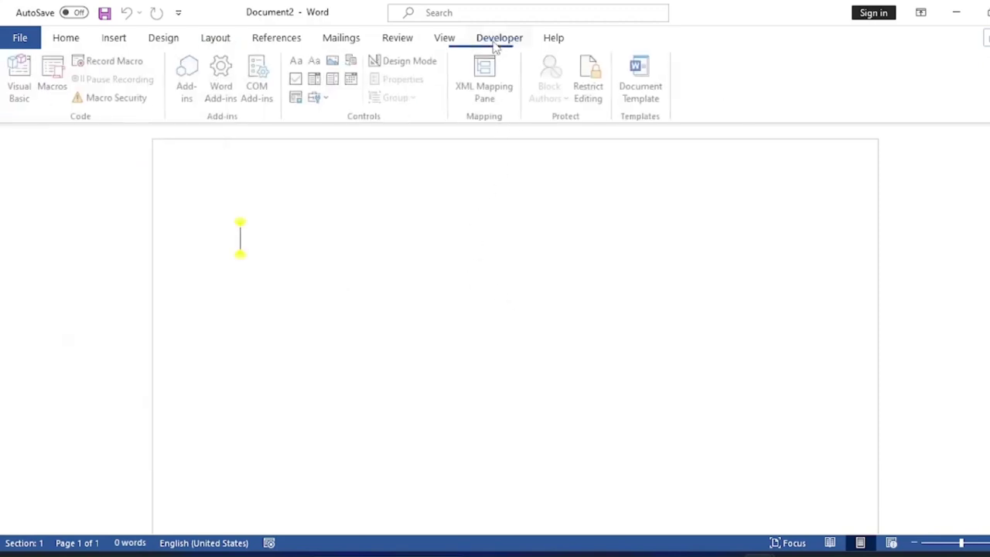
pyautogui.click(25, 98)
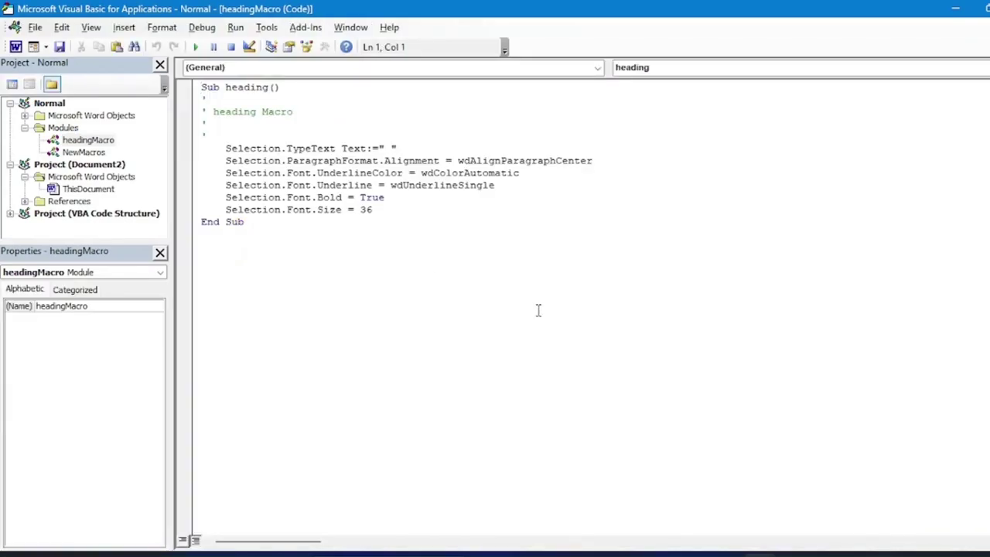
pyautogui.click(10, 103)
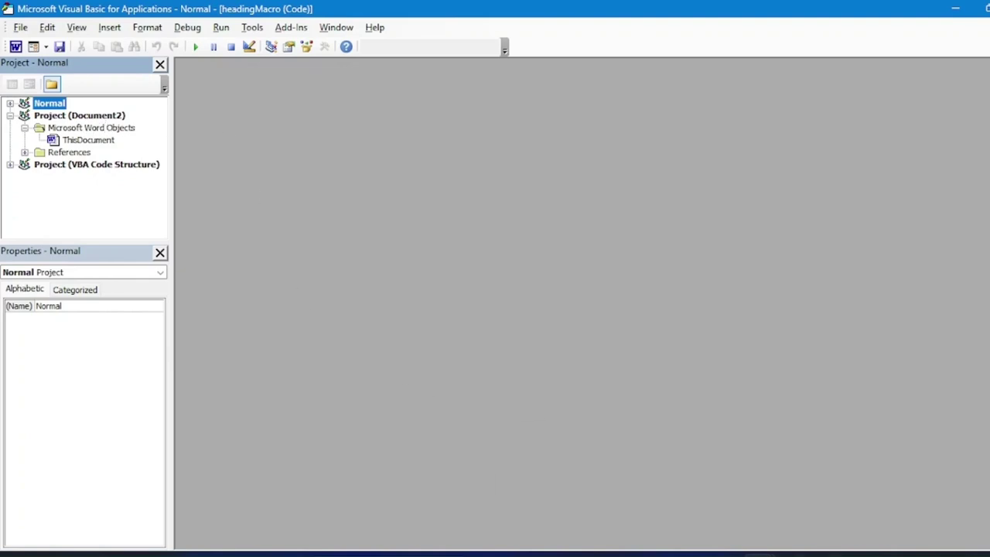
pyautogui.click(728, 515)
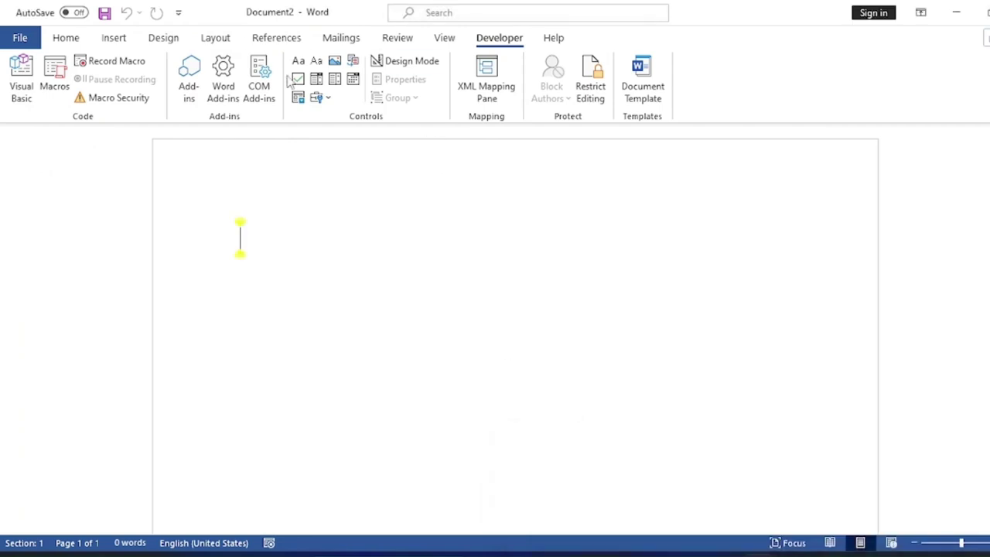
pyautogui.click(26, 86)
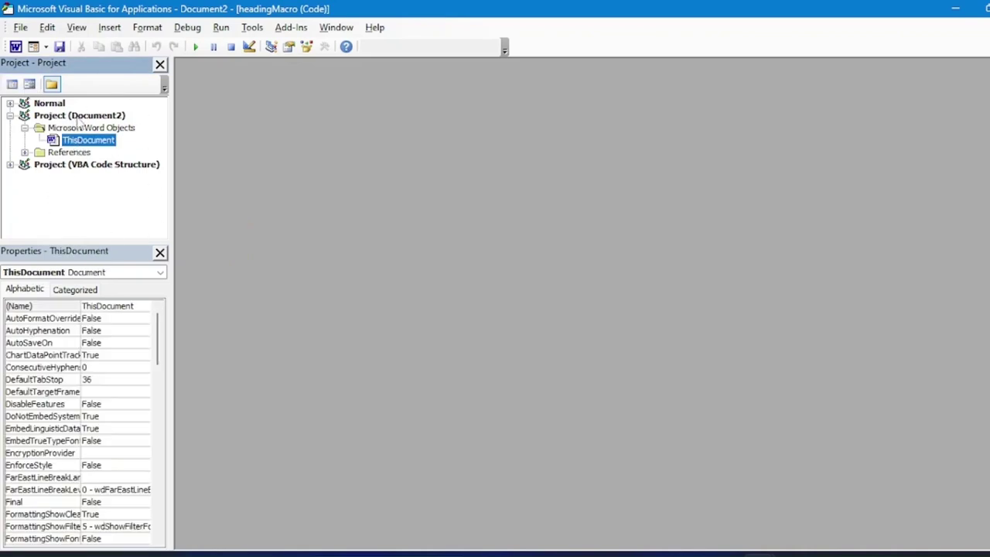
# - Insert a new Module1 into Document2's project and open its code window
pyautogui.rightClick(79, 116)
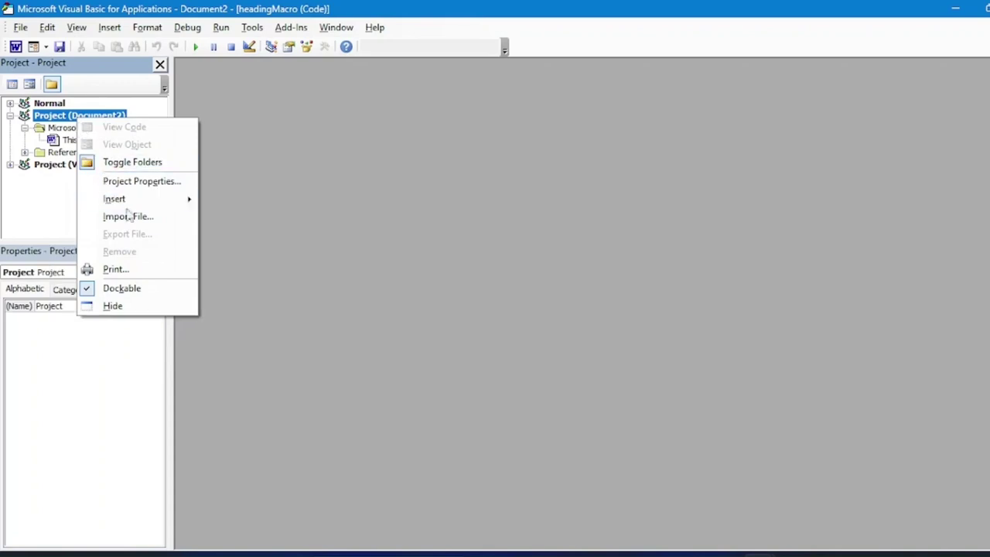
pyautogui.moveTo(138, 199)
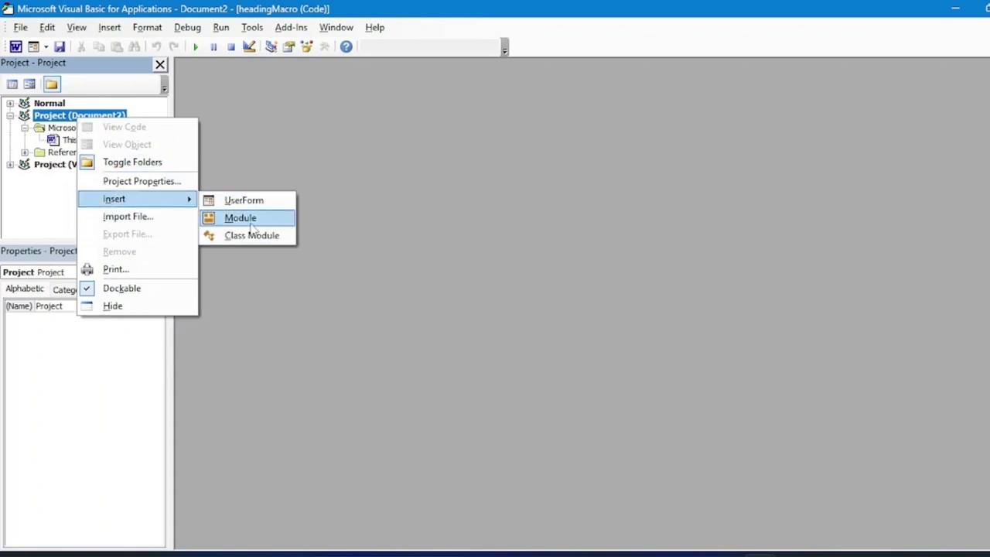
pyautogui.click(248, 218)
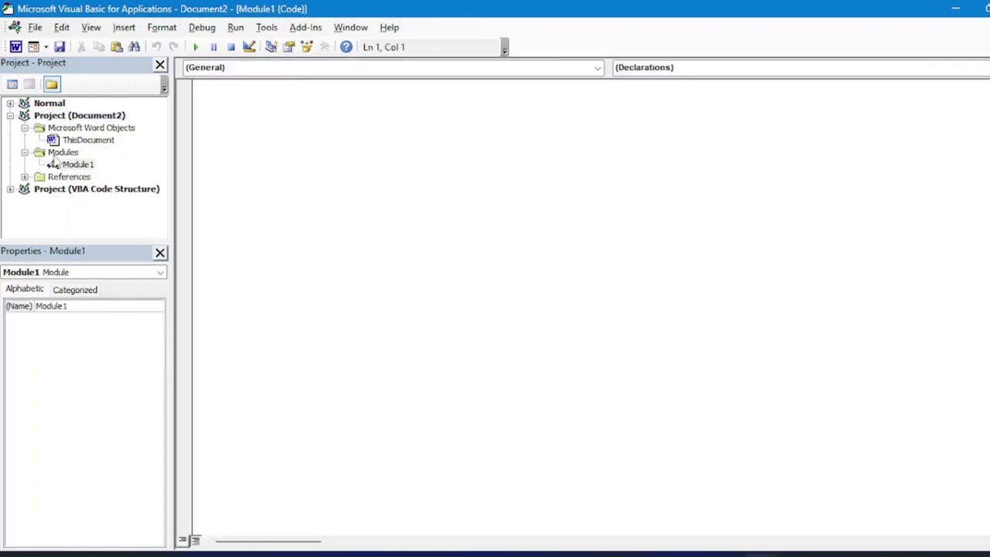
pyautogui.click(55, 155)
pyautogui.click(77, 165)
pyautogui.rightClick(81, 166)
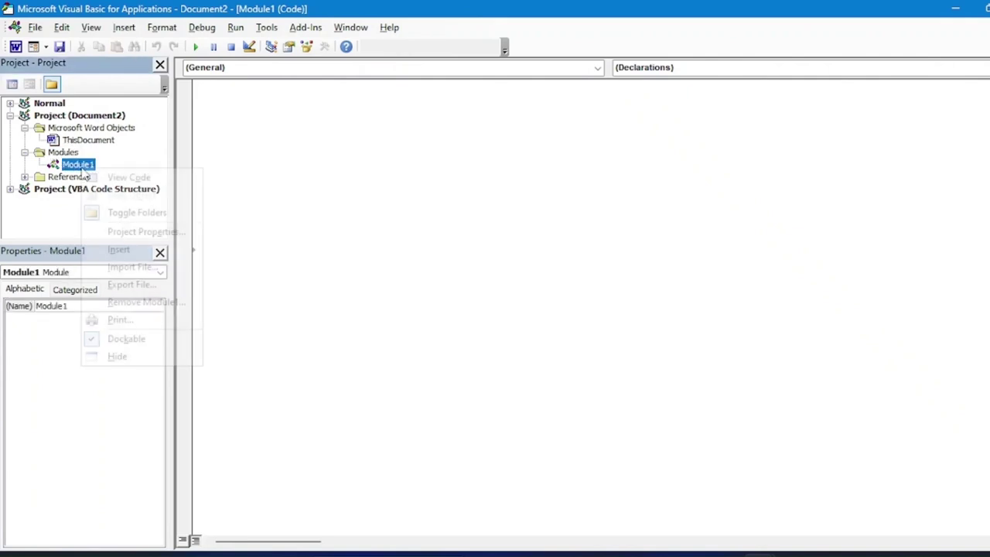
pyautogui.click(126, 179)
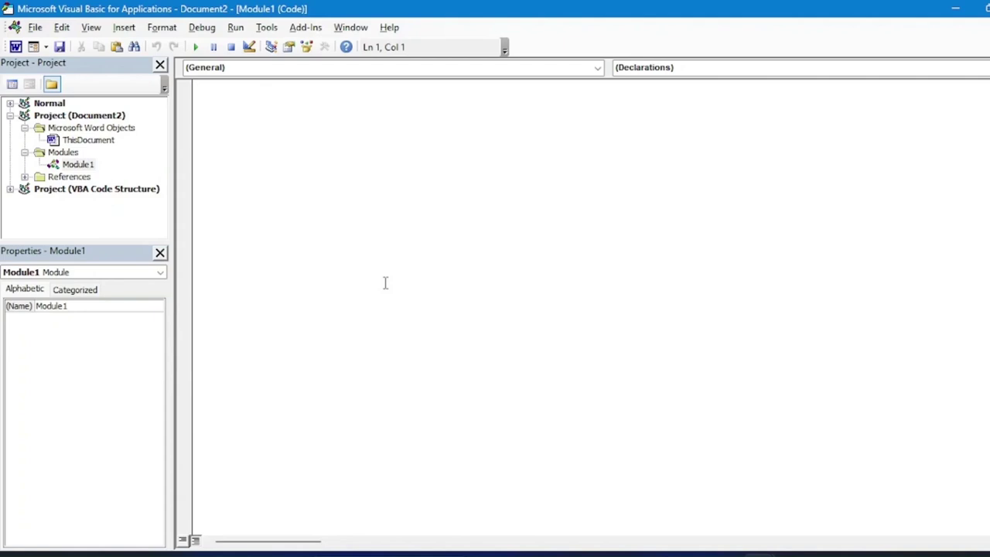
# - Declare the procedure Sub Update_The_Page_Margin() in Module1
pyautogui.write('Sub')
pyautogui.write('Up')
pyautogui.write('date_')
pyautogui.write('The')
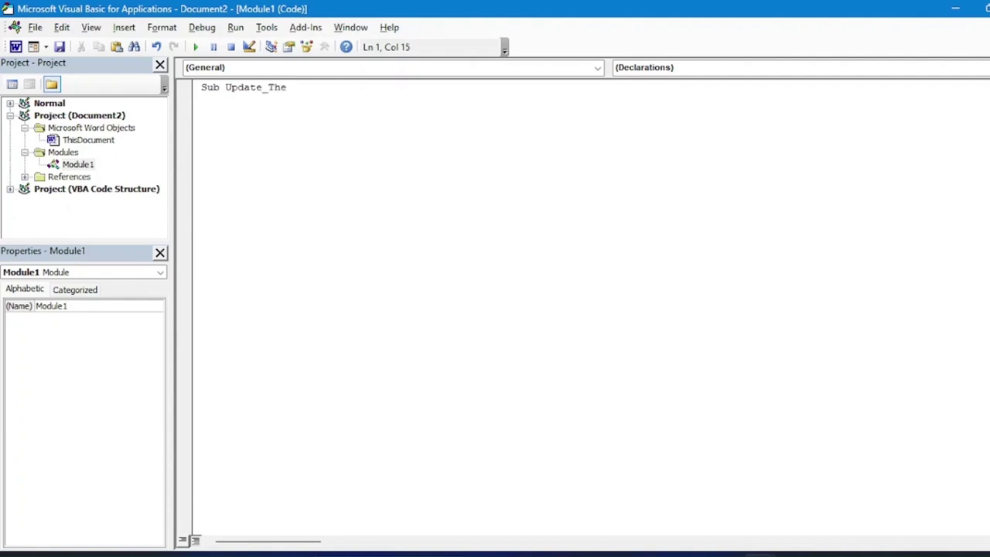
pyautogui.write('_Pag')
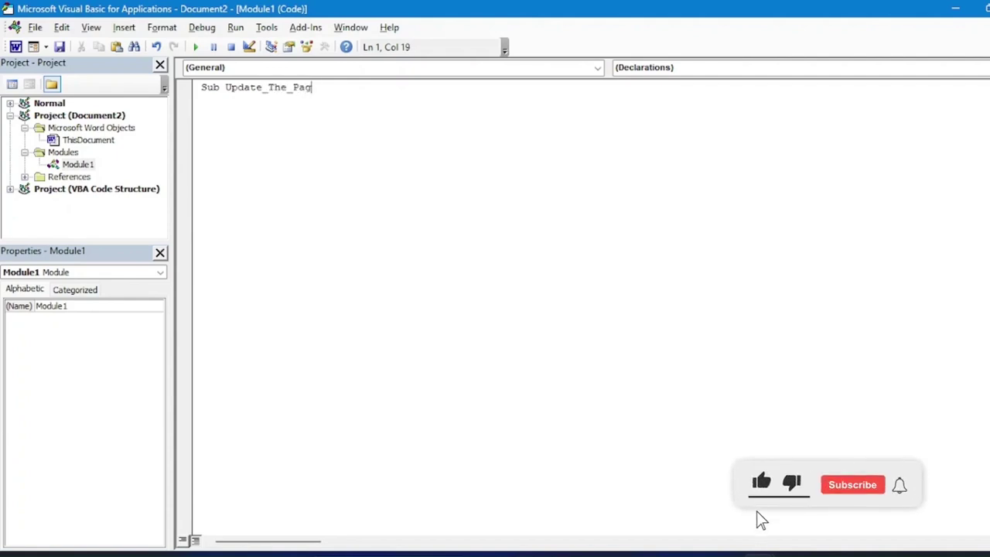
pyautogui.write('e_')
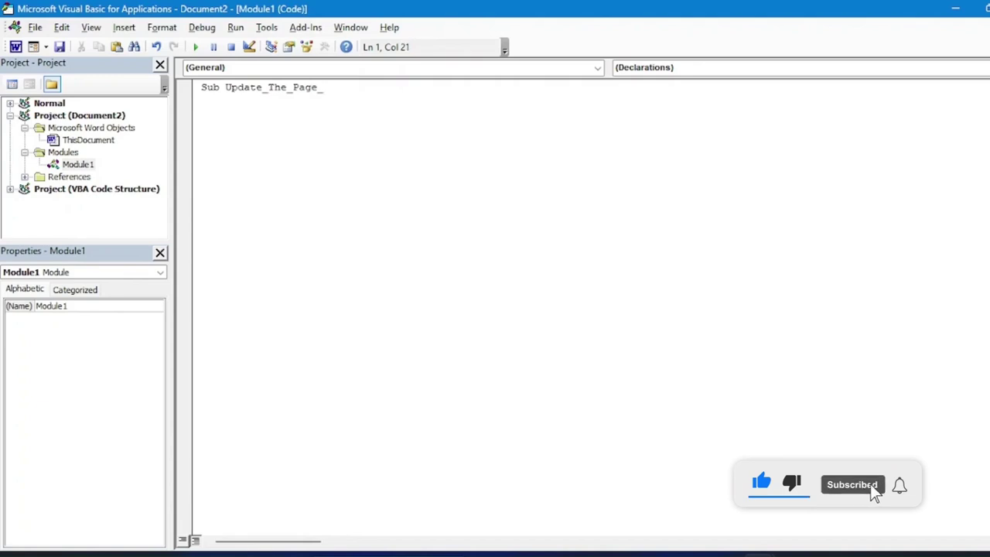
pyautogui.write('Marg')
pyautogui.write('in')
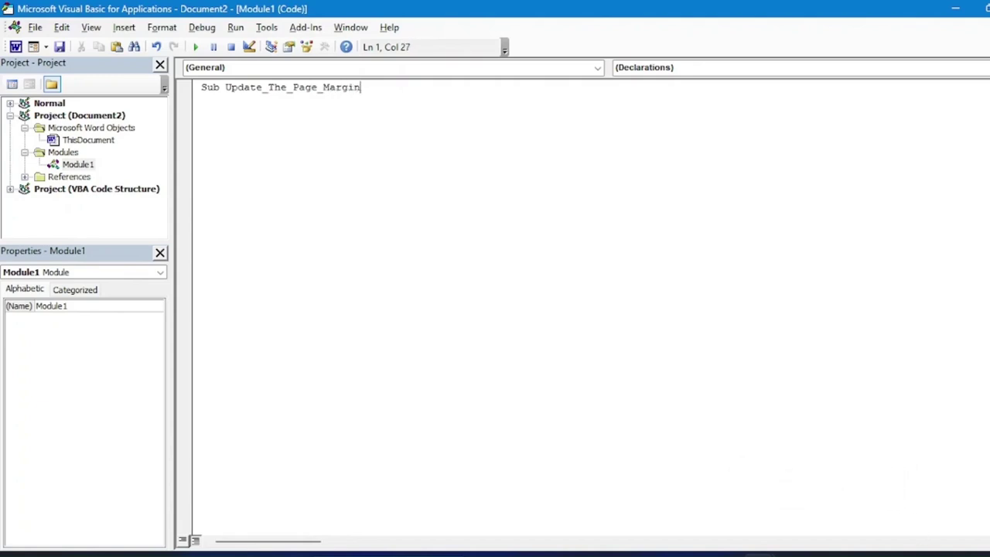
pyautogui.write('()')
pyautogui.press('Return')
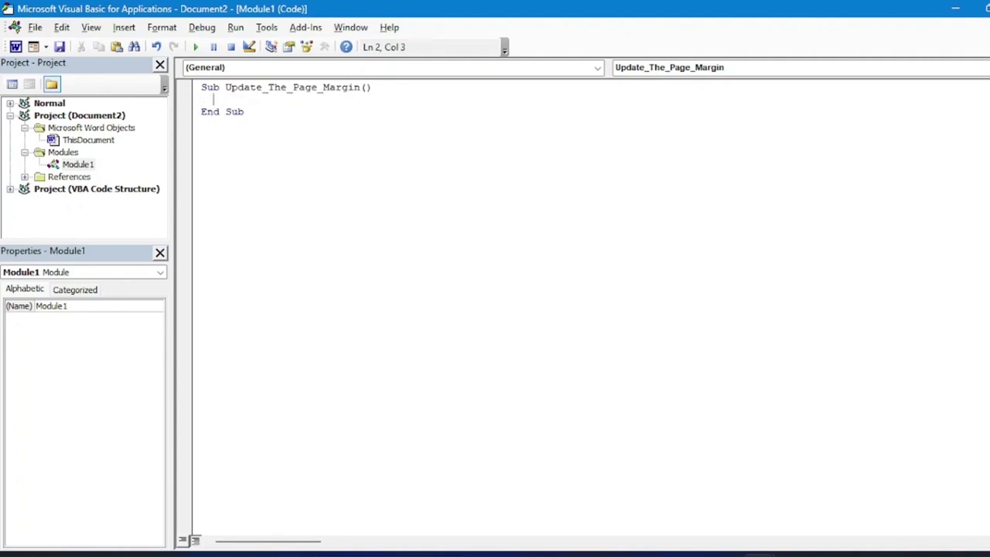
# - Open a With ActiveDocument.PageSetup block and set .TopMargin = 36 inside it
pyautogui.write('With')
pyautogui.write(' Act')
pyautogui.hotkey('ctrl', 'space')
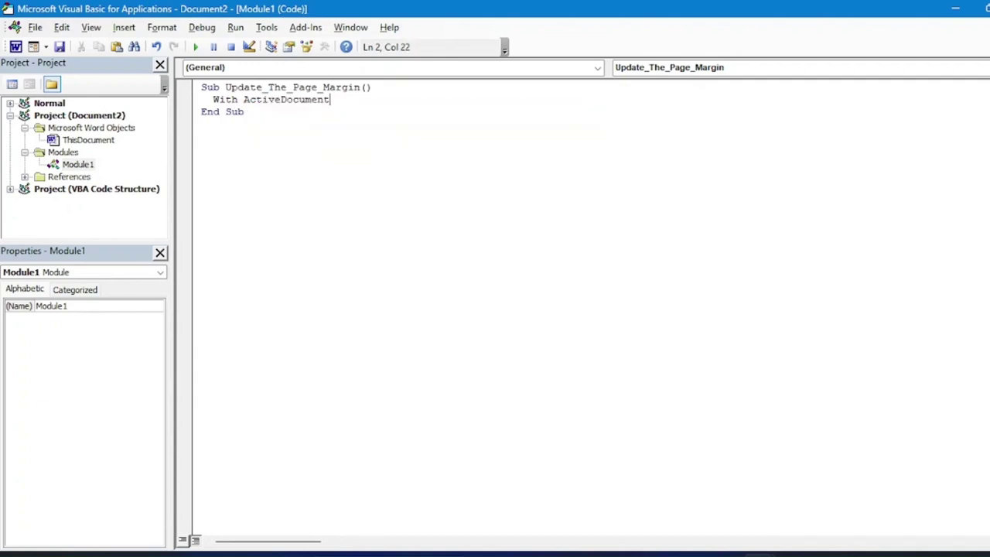
pyautogui.write('.')
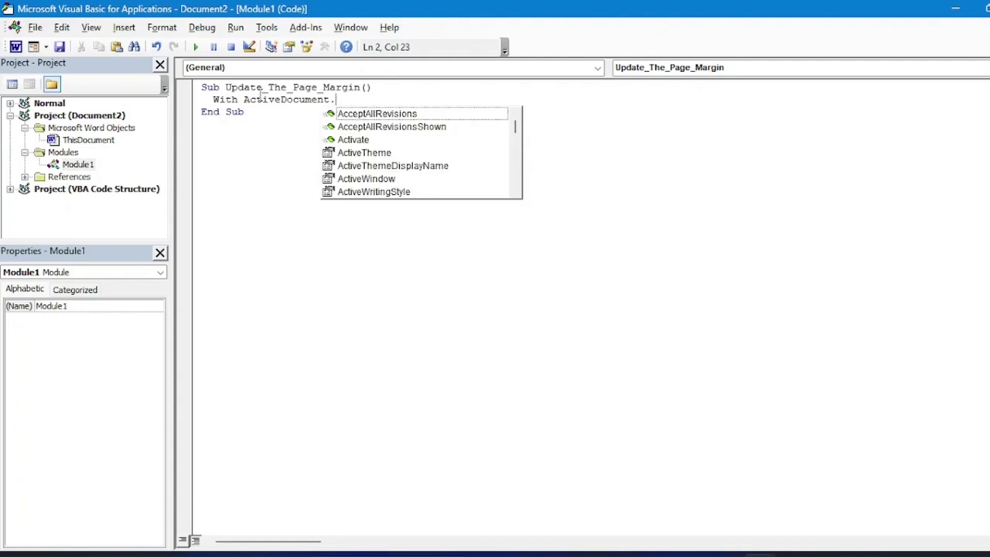
pyautogui.write('PageSetup')
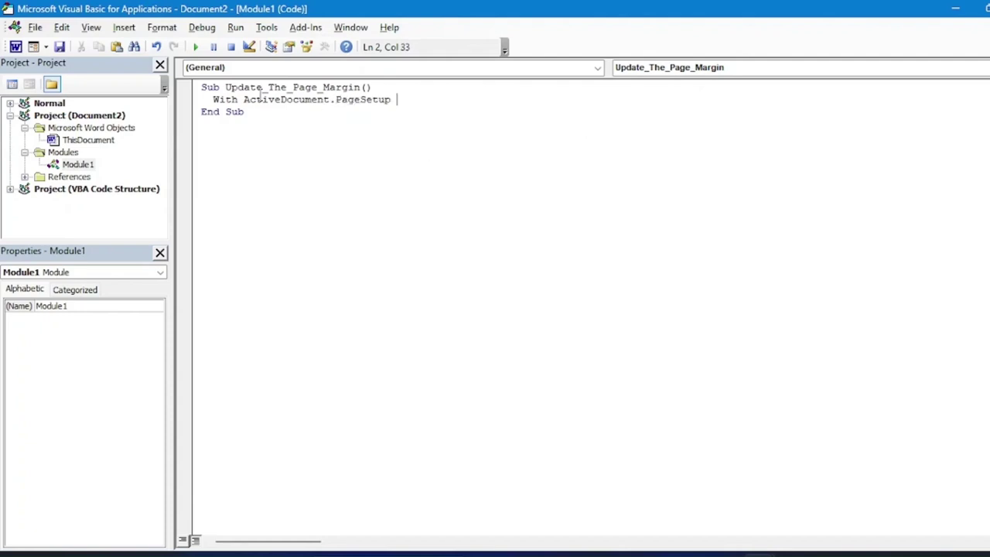
pyautogui.press('Return')
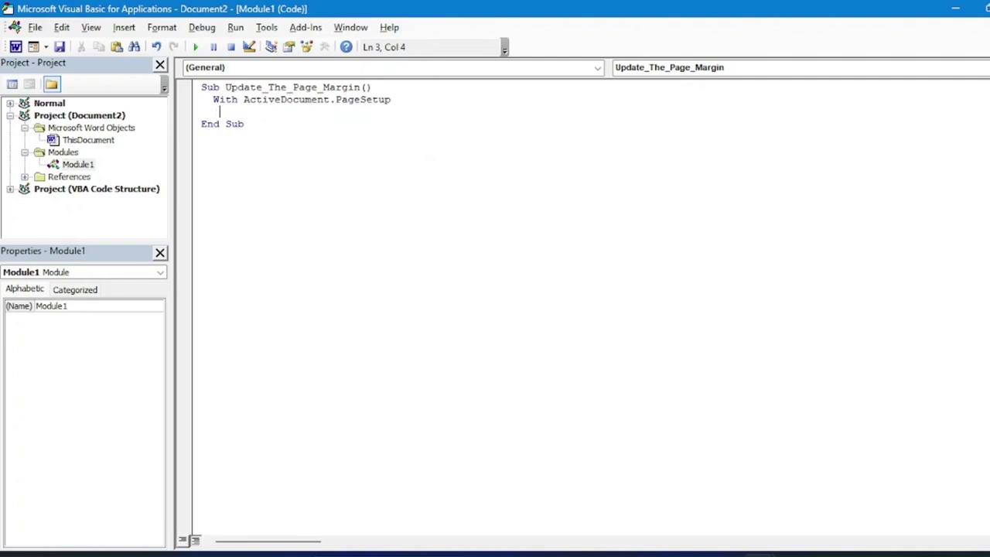
pyautogui.write('    .')
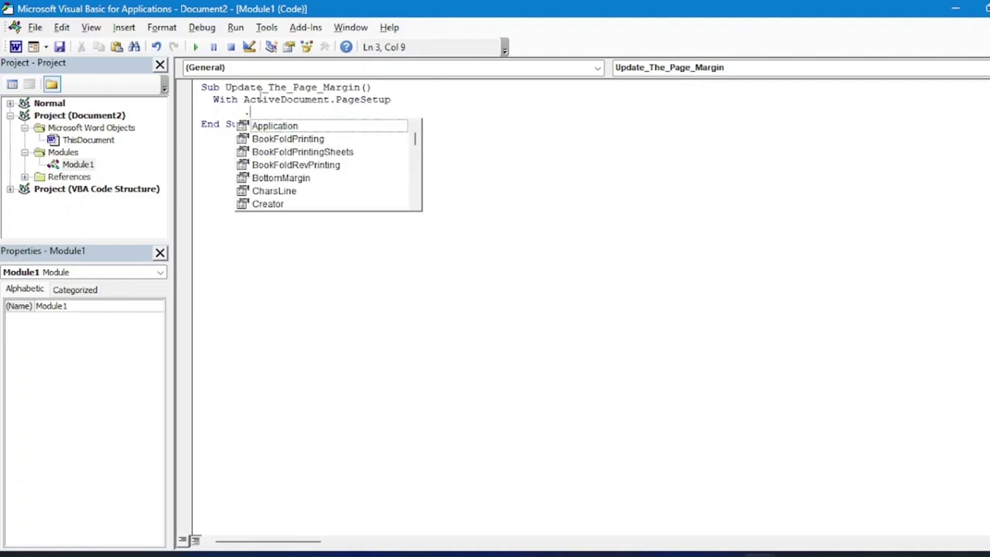
pyautogui.write('To')
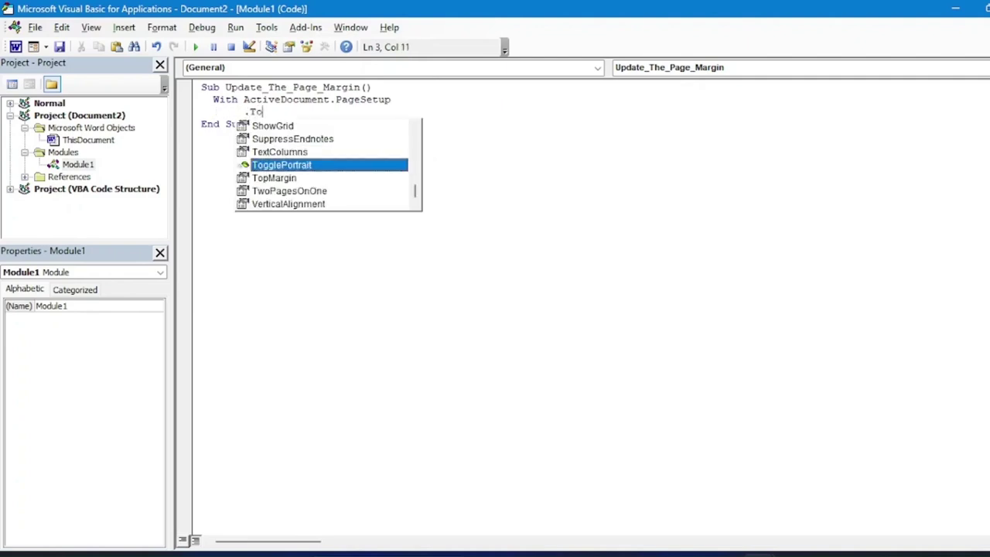
pyautogui.write('p')
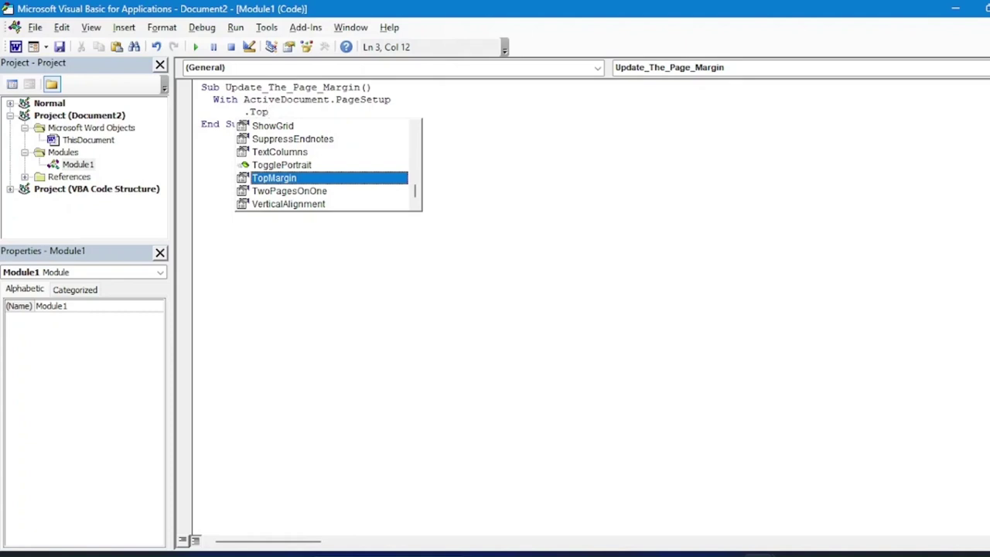
pyautogui.write('Margin =')
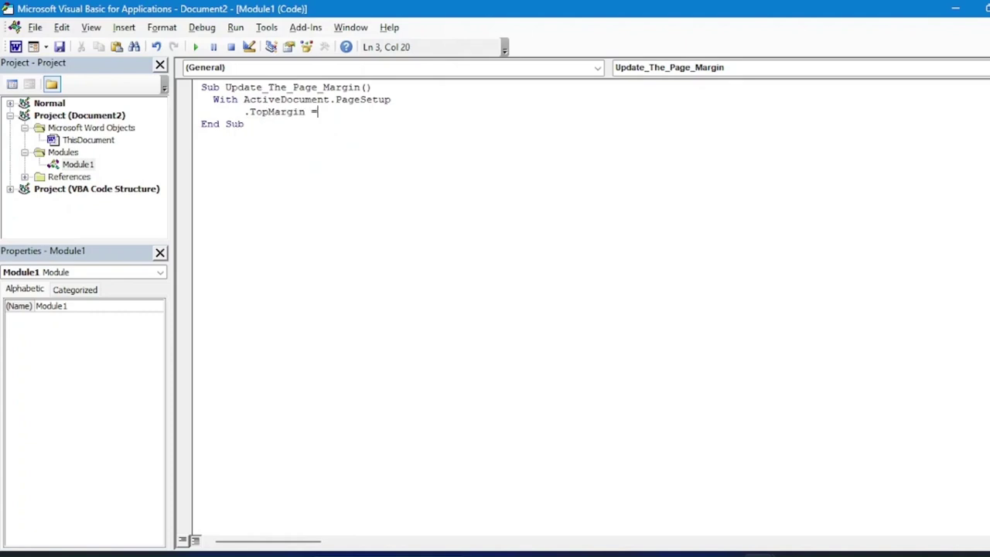
pyautogui.write(' 36')
# - Add .BottomMargin = 36 and .LeftMargin = 36 lines, correcting typos along the way
pyautogui.press('Return')
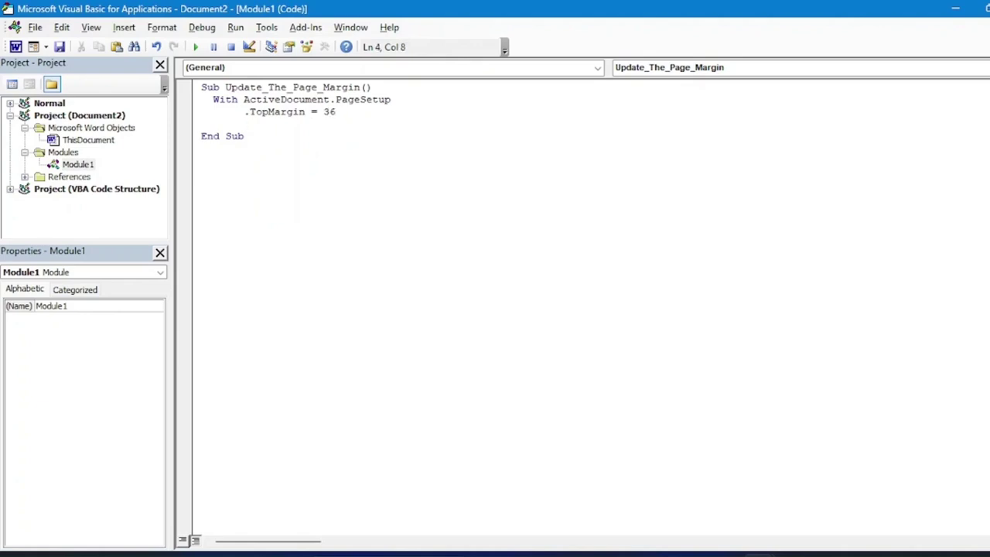
pyautogui.write('.')
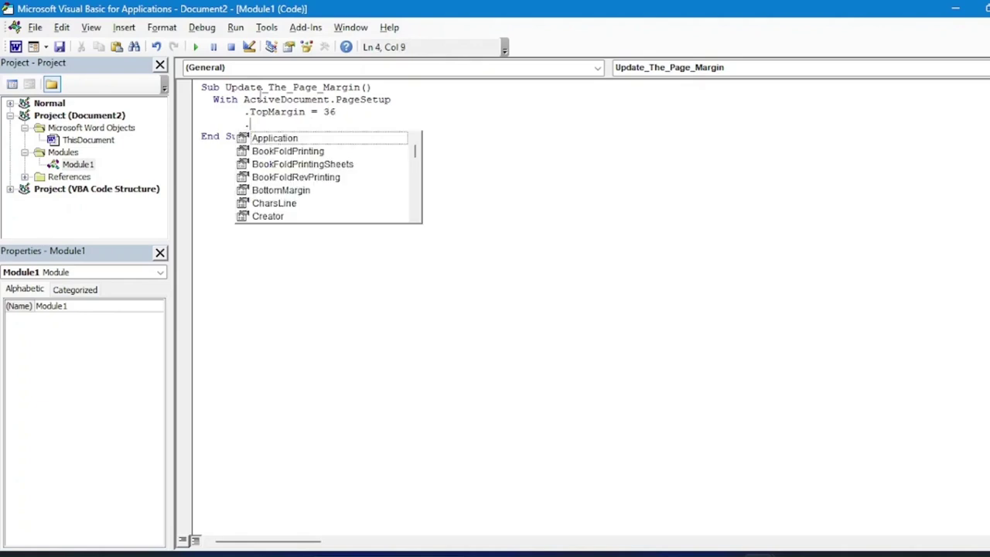
pyautogui.write('Bott')
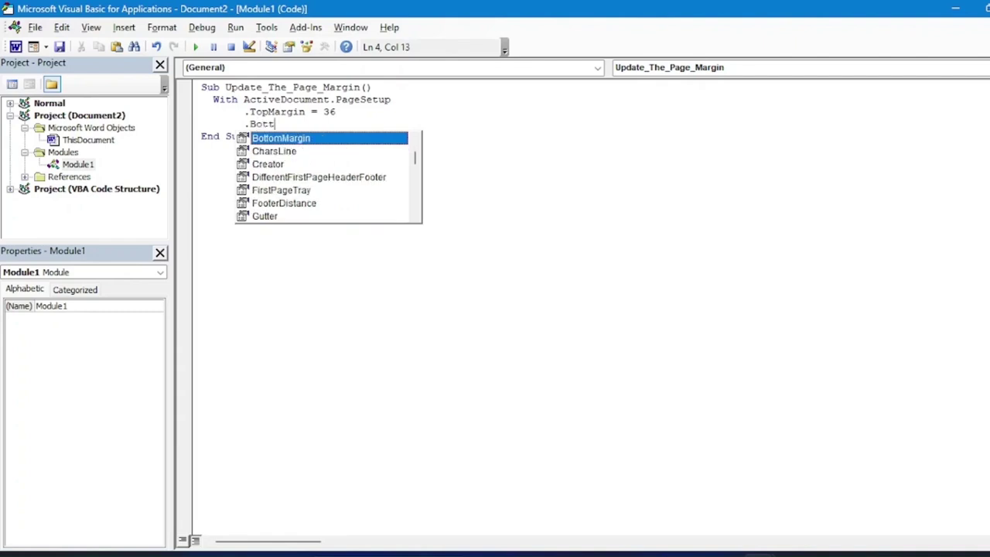
pyautogui.press('space')
pyautogui.write('= ')
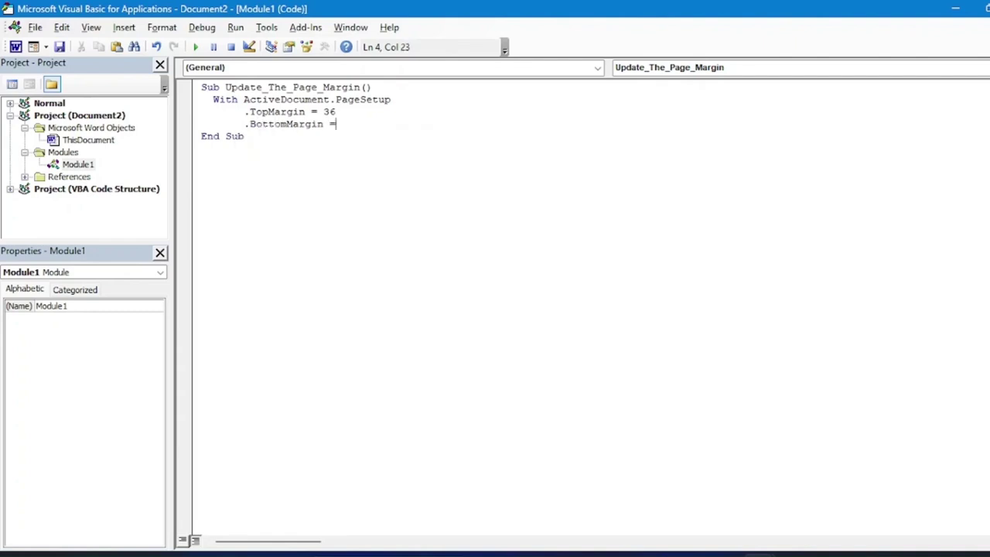
pyautogui.write('36')
pyautogui.press('Return')
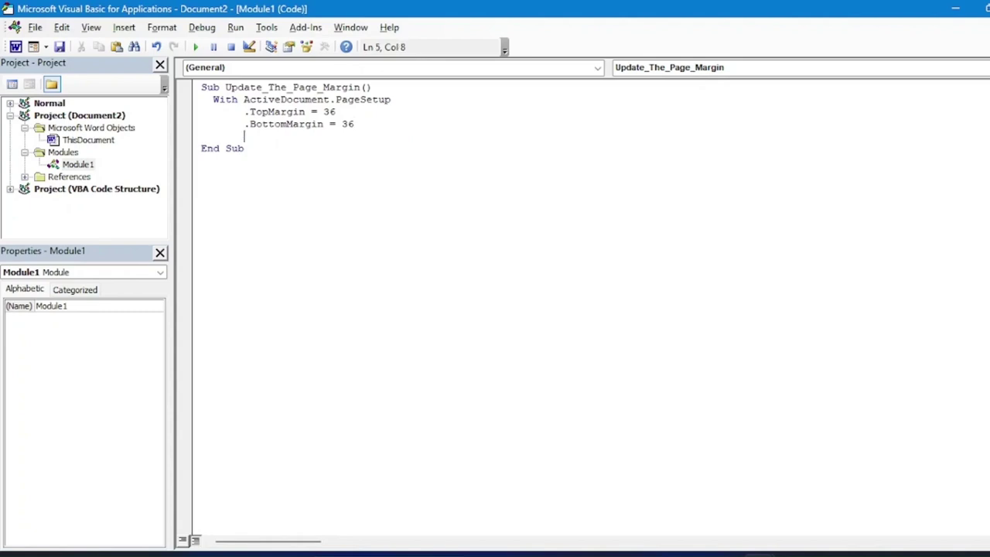
pyautogui.write('.')
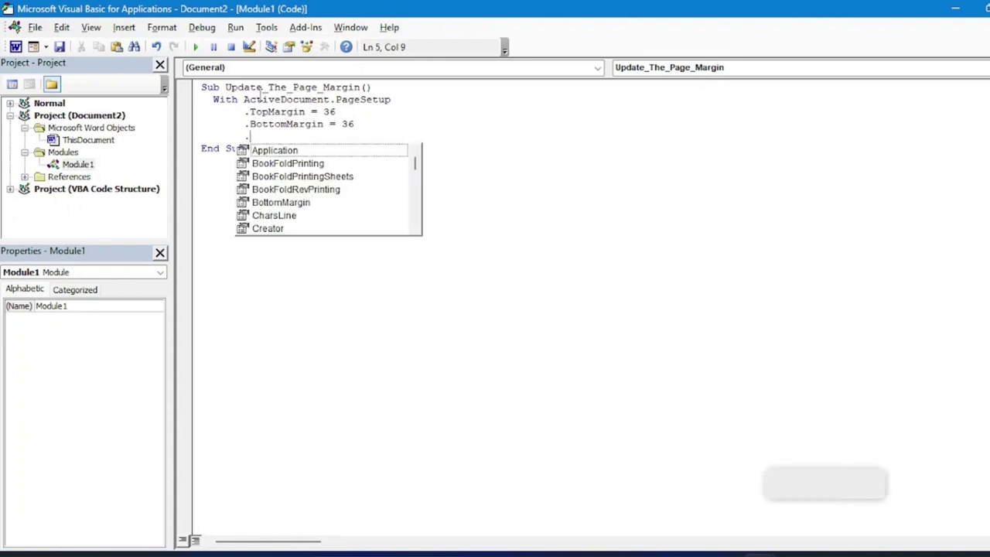
pyautogui.write('Laef')
pyautogui.press('BackSpace')
pyautogui.press('BackSpace')
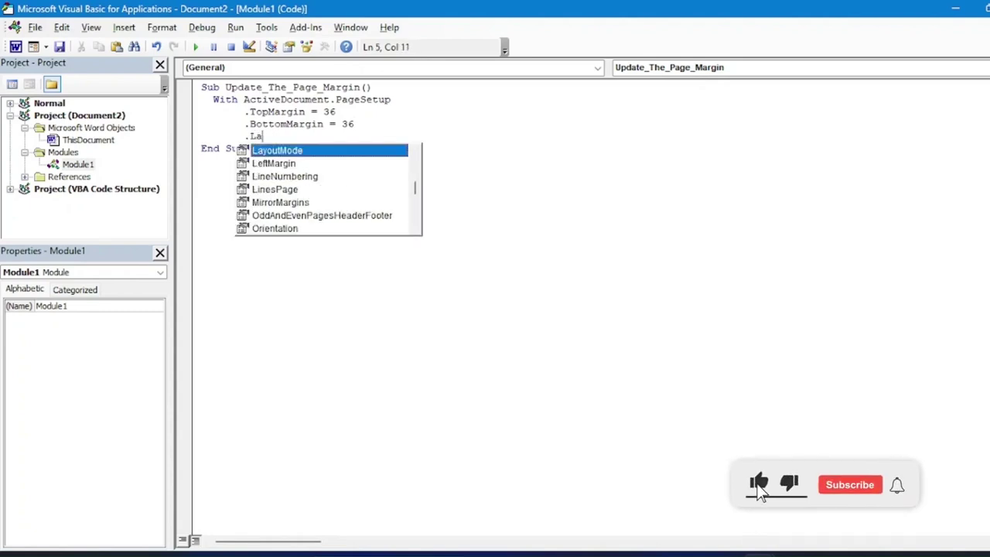
pyautogui.press('Down')
pyautogui.press('space')
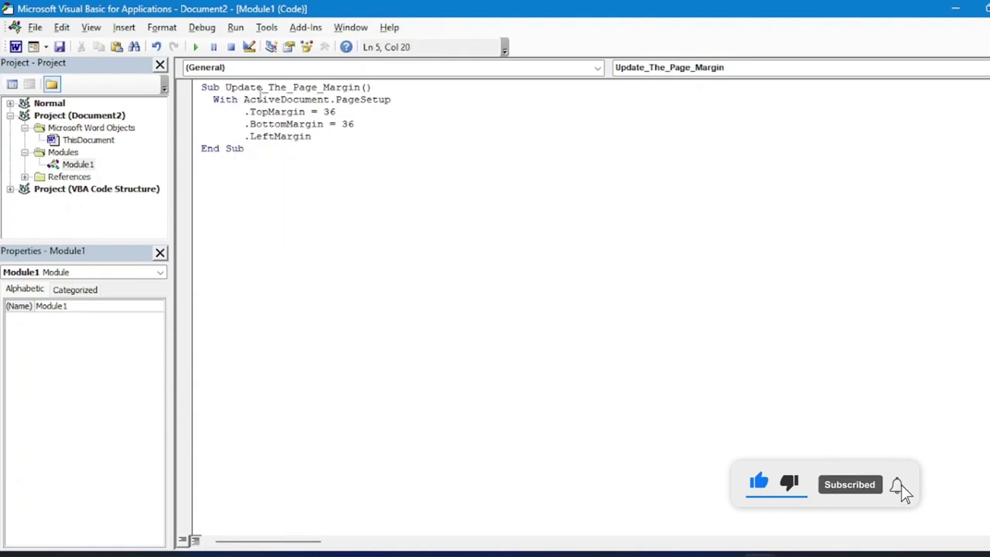
pyautogui.write('=3')
pyautogui.press('BackSpace')
pyautogui.write('36')
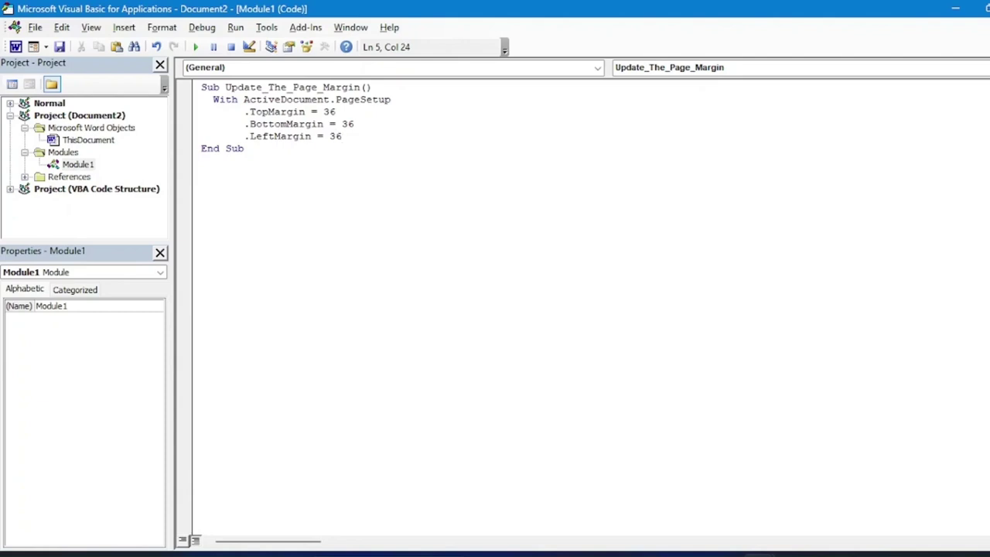
# - Add the .RightMargin = 36 line to finish the margin settings
pyautogui.press('Return')
pyautogui.write('.')
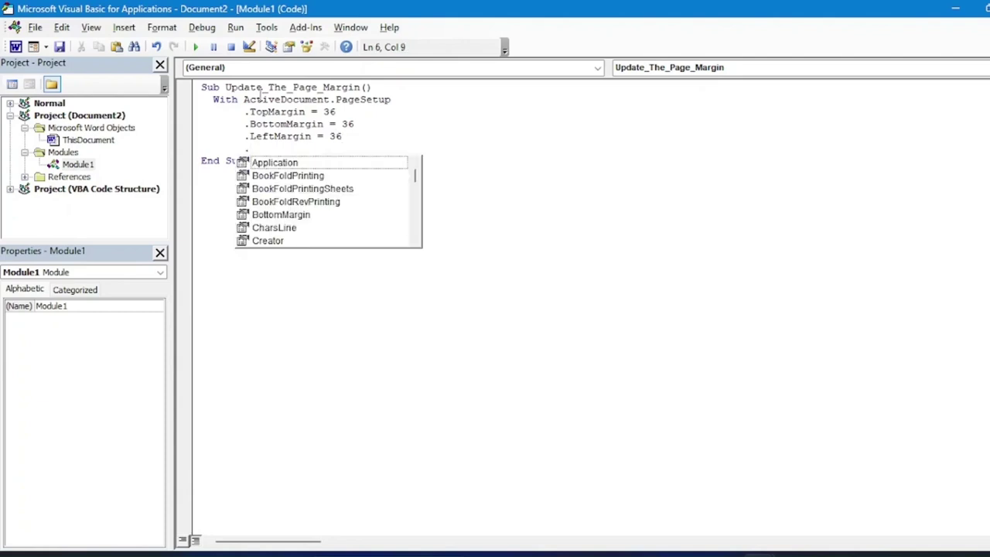
pyautogui.write('Righ')
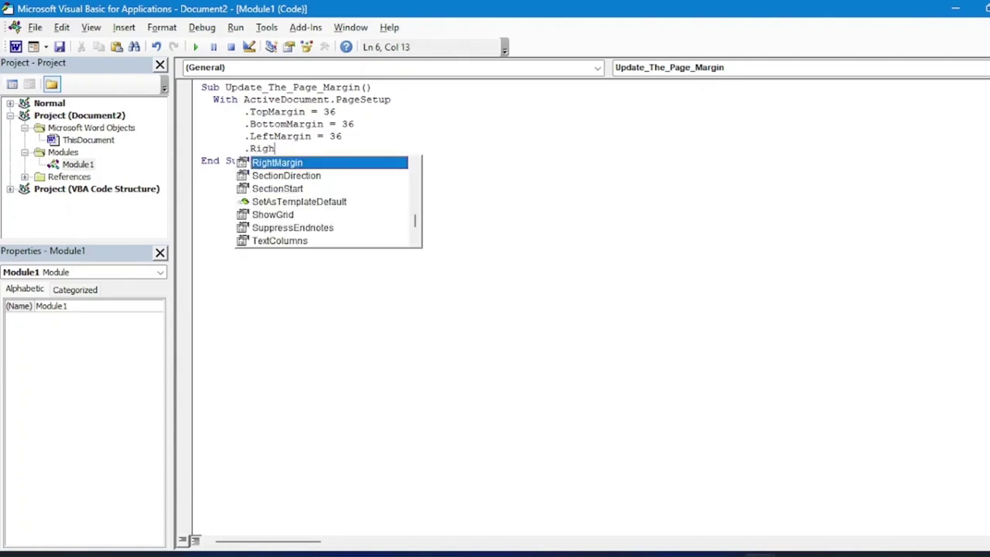
pyautogui.write('tMargin = ')
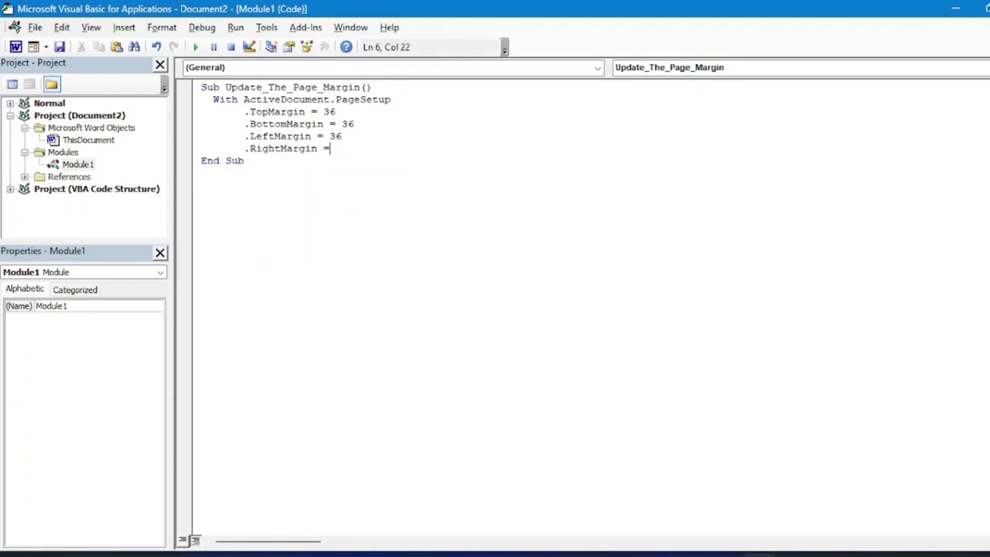
pyautogui.write('36')
pyautogui.click(392, 99)
pyautogui.click(358, 148)
# - Close the block with an unindented End With line and start a new line after it
pyautogui.press('Return')
pyautogui.write('E')
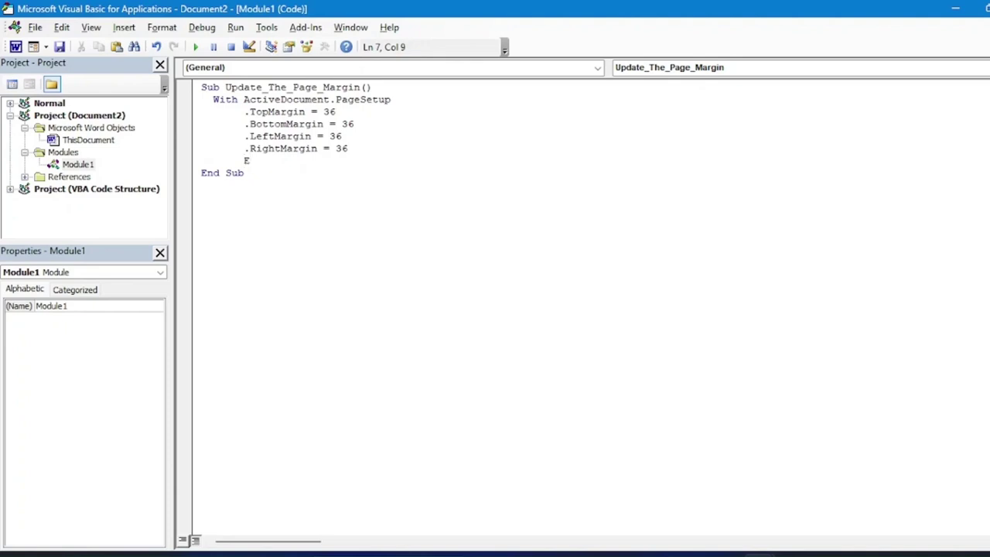
pyautogui.write('nd ')
pyautogui.write('With')
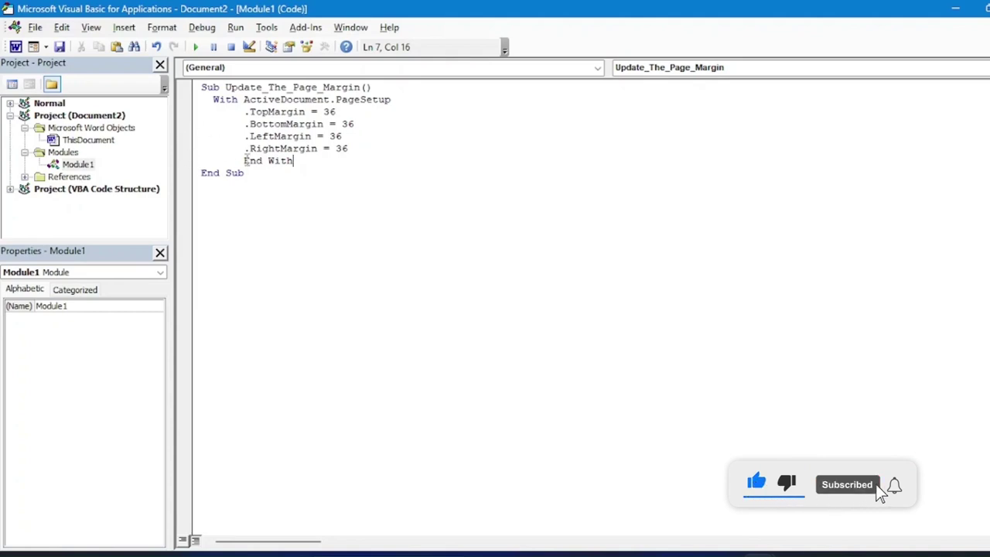
pyautogui.click(245, 160)
pyautogui.press('Return')
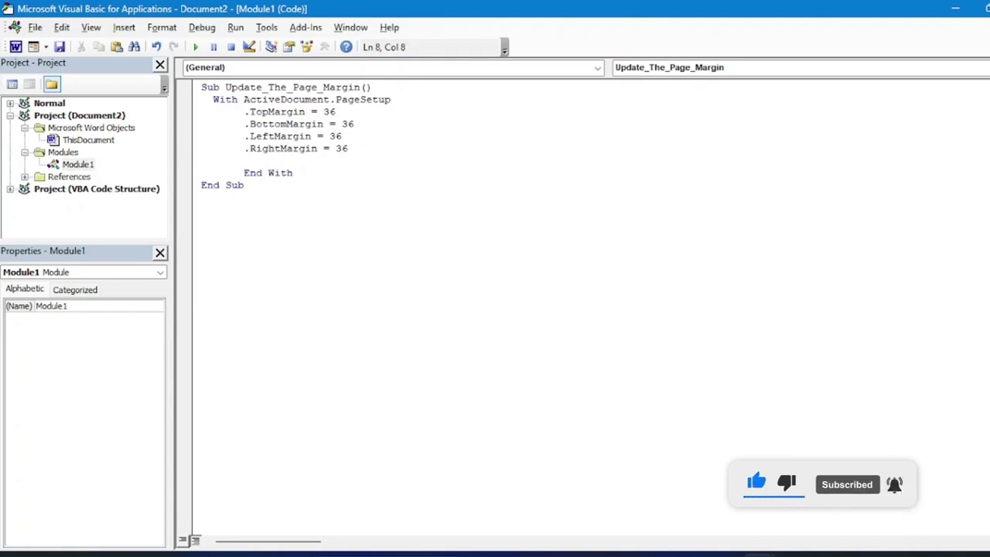
pyautogui.press('BackSpace')
pyautogui.press('BackSpace')
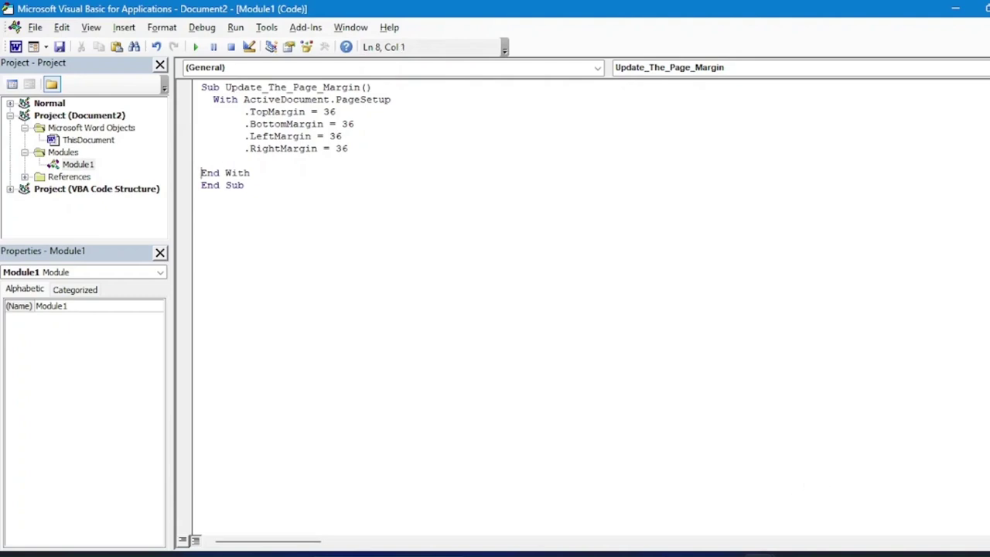
pyautogui.press('BackSpace')
pyautogui.press('BackSpace')
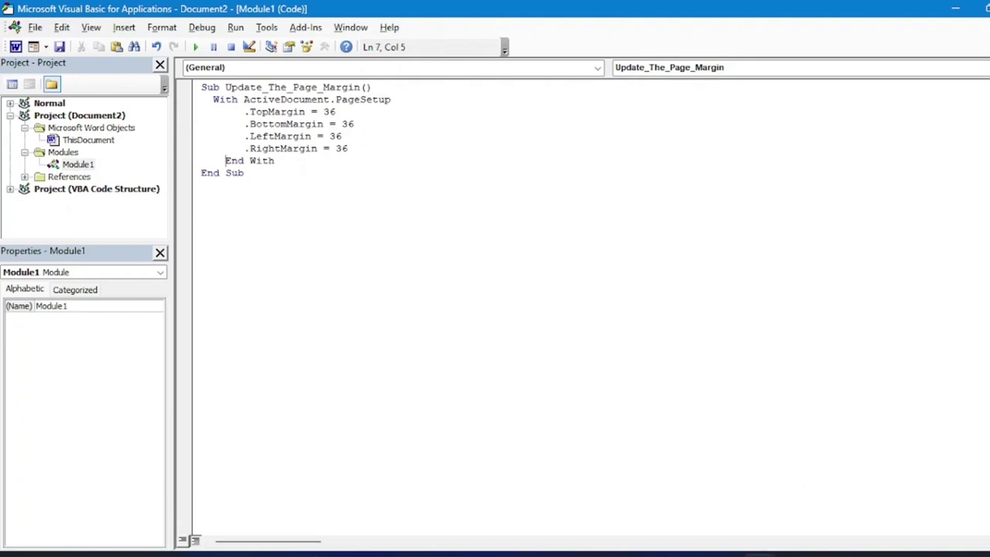
pyautogui.press('BackSpace')
pyautogui.click(287, 163)
pyautogui.press('Return')
# - Add the line MsgBox "Default Page Margin has changes.", vbInformation after End With
pyautogui.write('gBox')
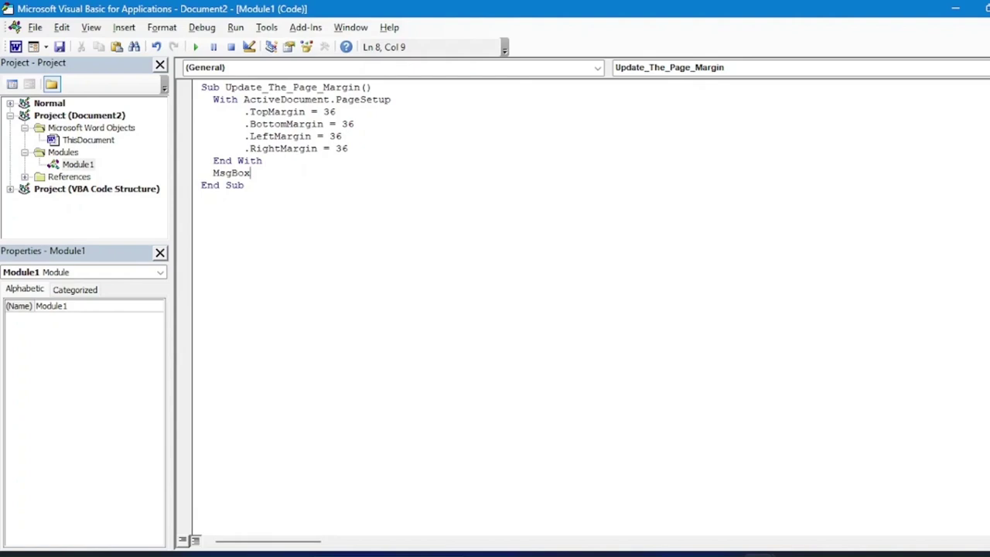
pyautogui.write('""')
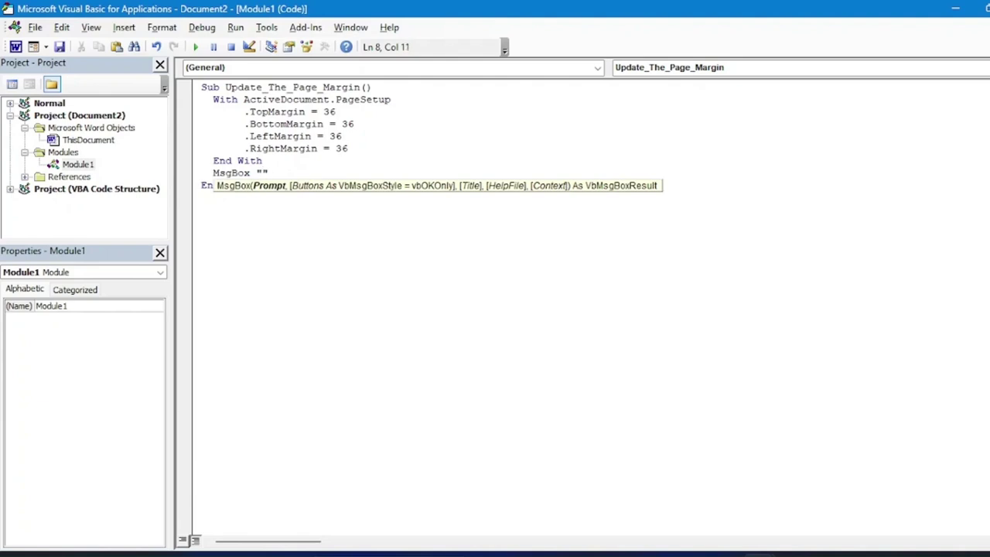
pyautogui.write('De')
pyautogui.write('fa')
pyautogui.write('ult P')
pyautogui.write('age')
pyautogui.write(' Mar')
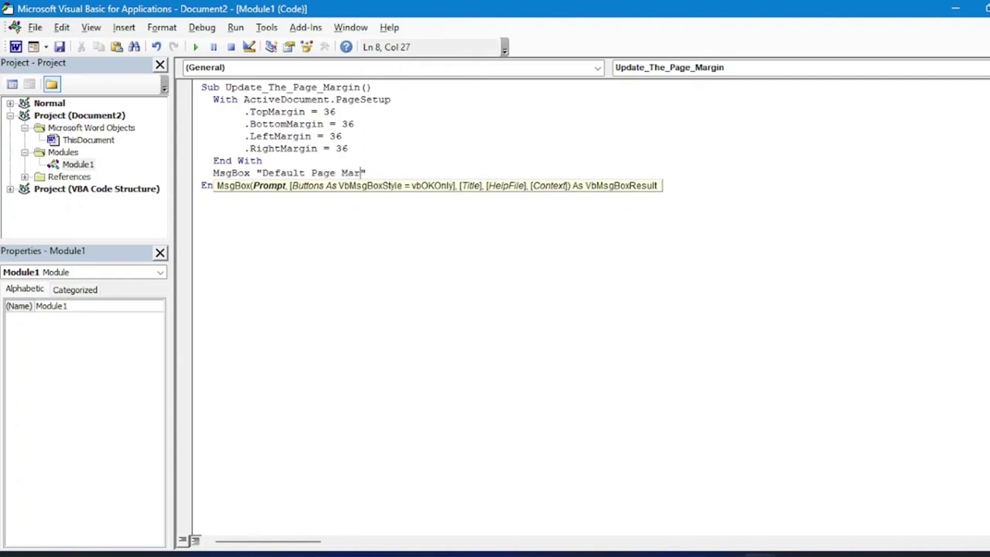
pyautogui.write('gi')
pyautogui.write('n has ')
pyautogui.write('cha')
pyautogui.write('nges.')
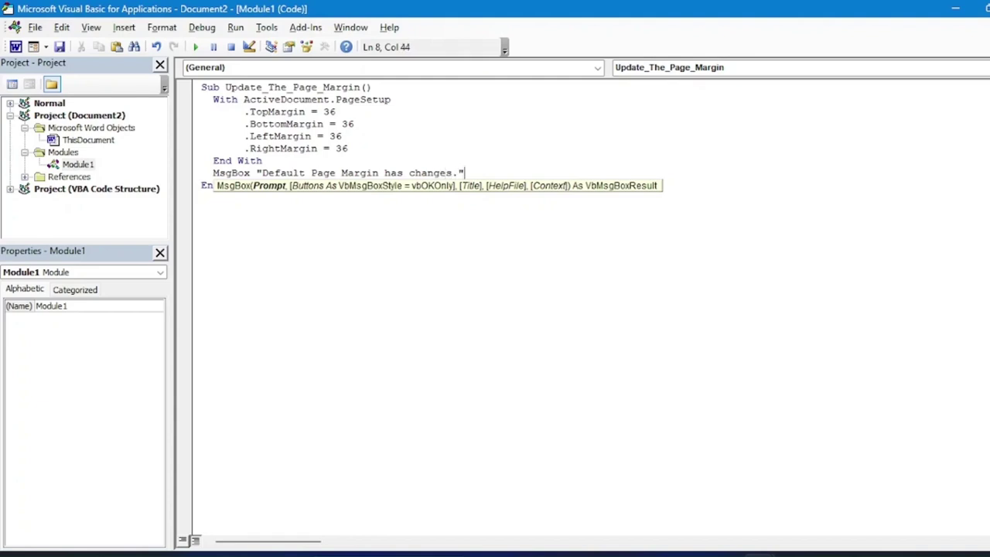
pyautogui.write(', ')
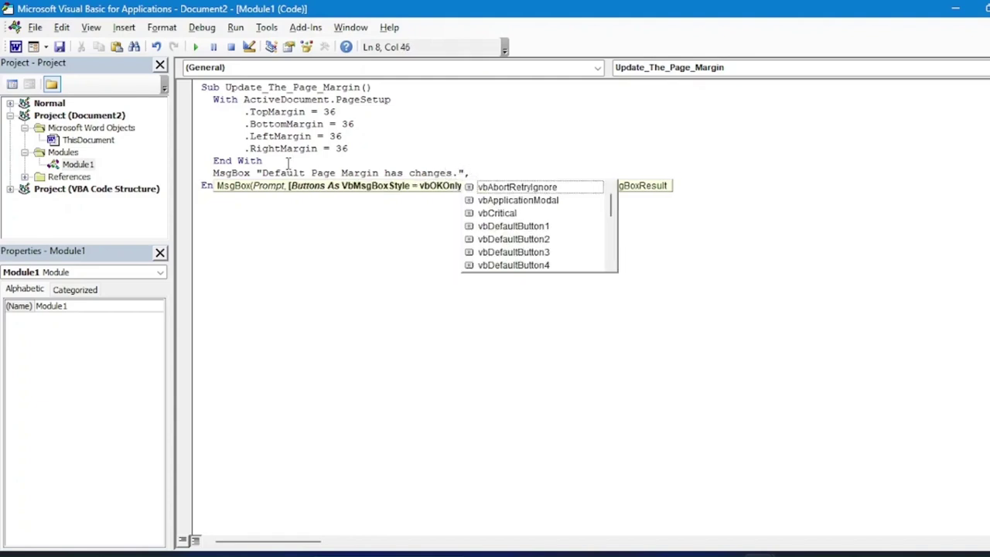
pyautogui.write('vb')
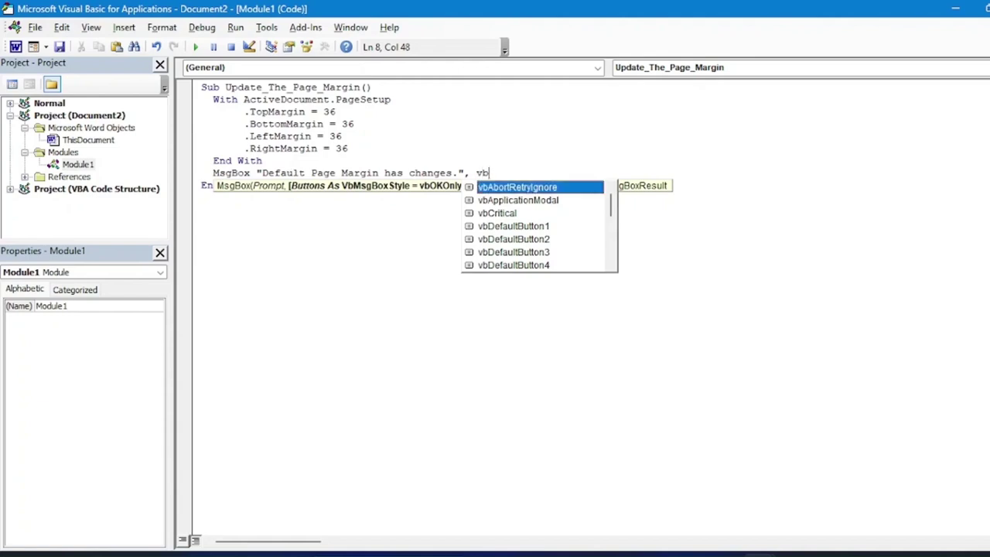
pyautogui.write('in')
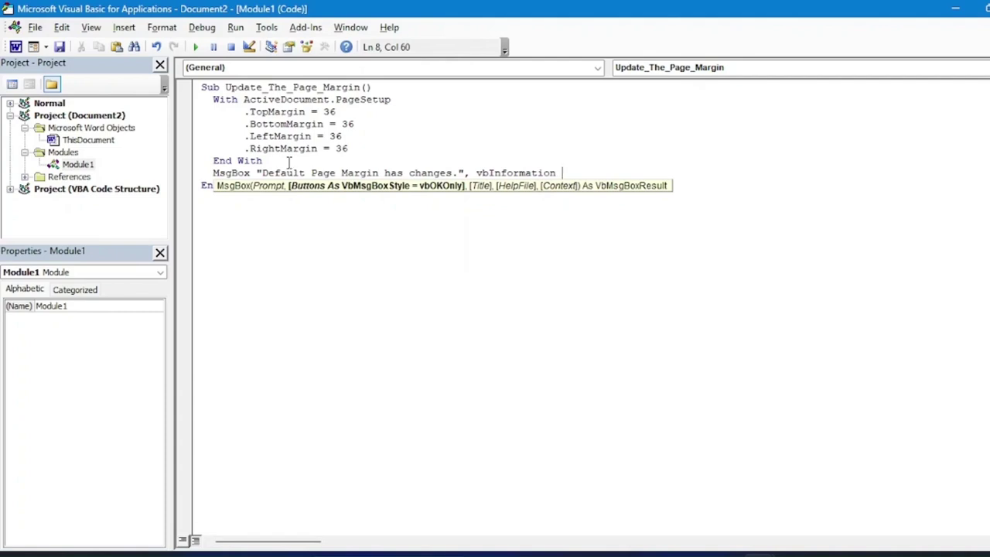
pyautogui.click(550, 282)
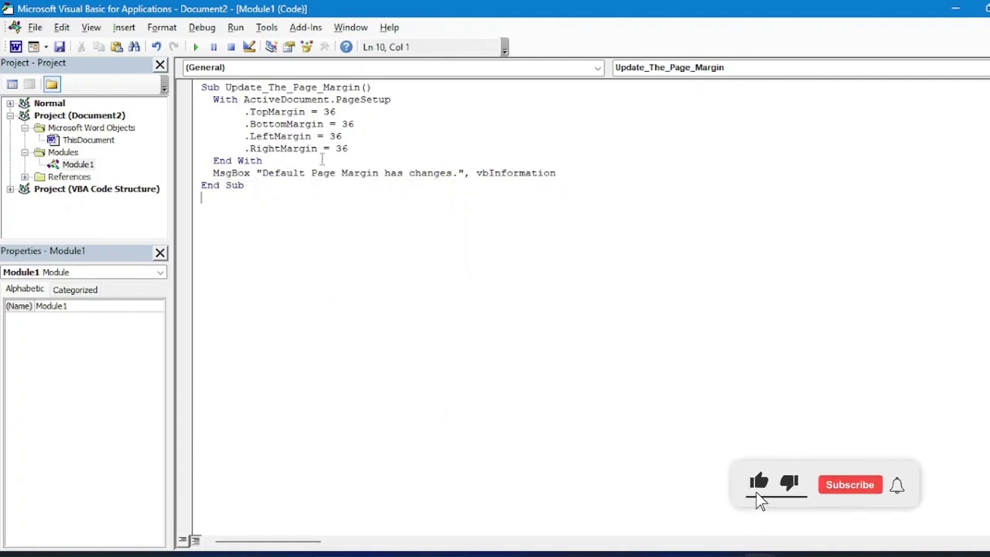
# - Save the document to the Desktop as Word Macro-Enabled Document 'UpdateDefaultMargin'
pyautogui.click(35, 27)
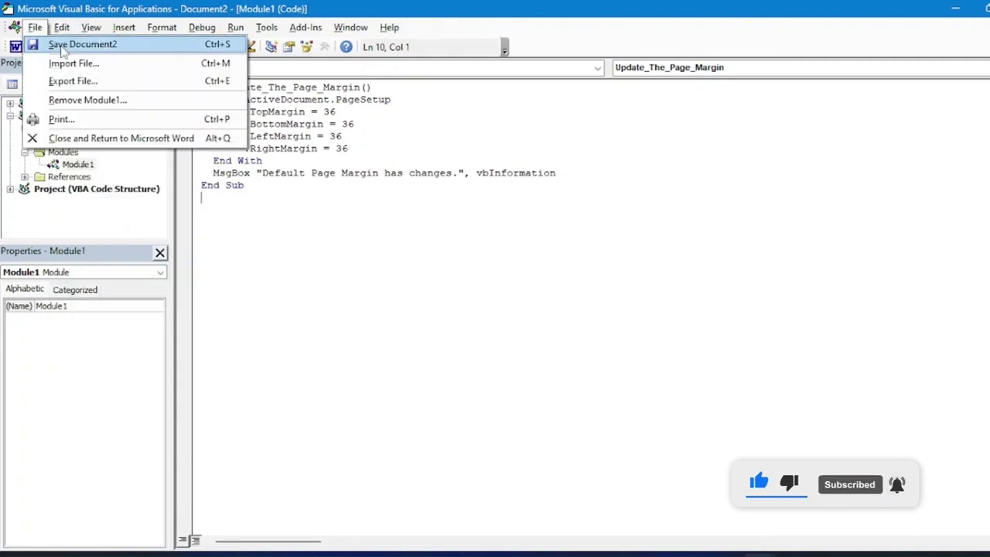
pyautogui.click(63, 45)
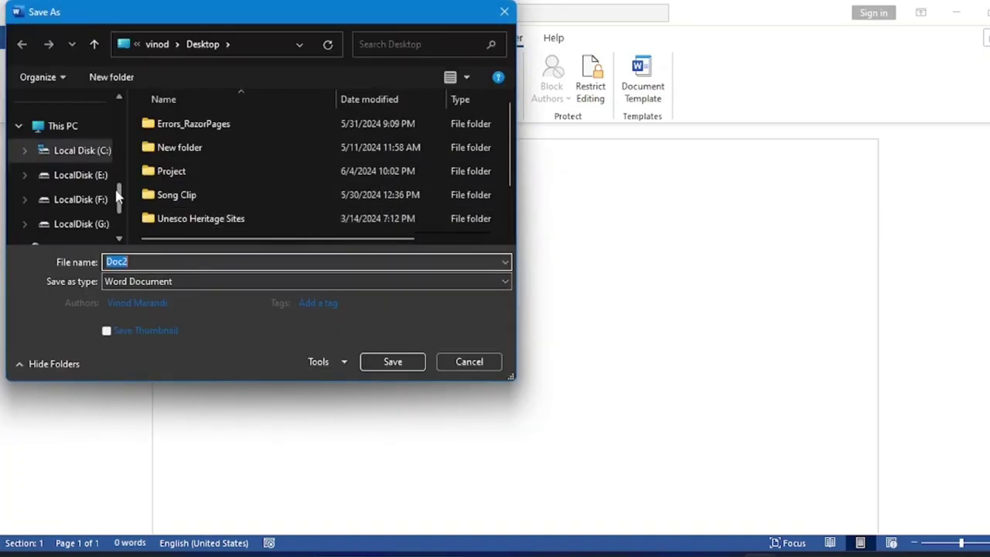
pyautogui.scroll(1, 120, 174)
pyautogui.moveTo(122, 174)
pyautogui.mouseDown()
pyautogui.moveTo(124, 132)
pyautogui.moveTo(120, 234)
pyautogui.moveTo(101, 141)
pyautogui.mouseUp()
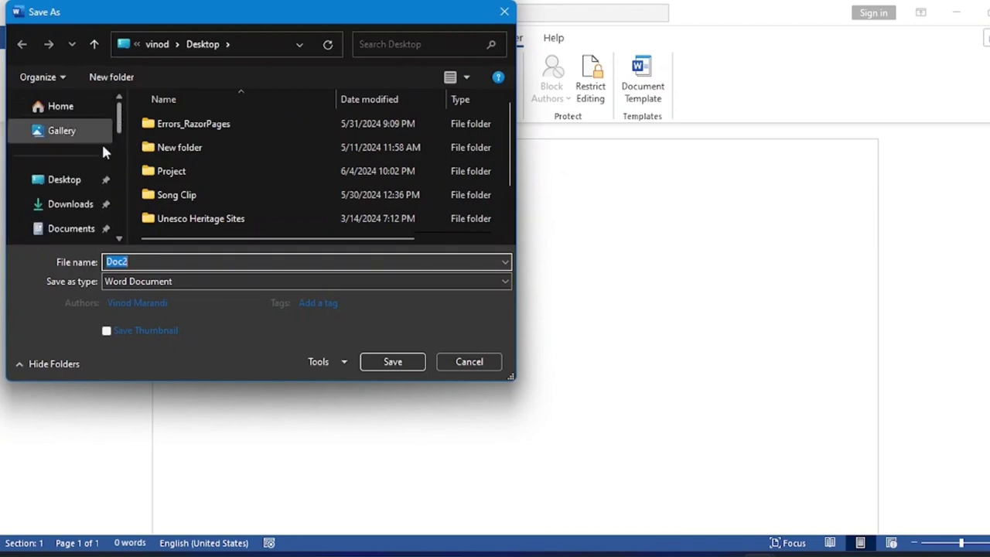
pyautogui.click(64, 180)
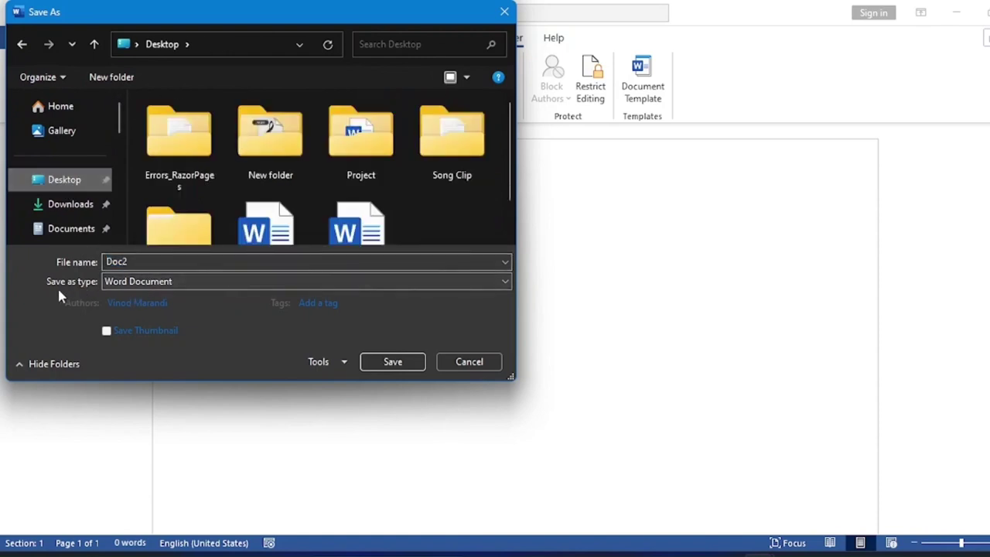
pyautogui.click(186, 283)
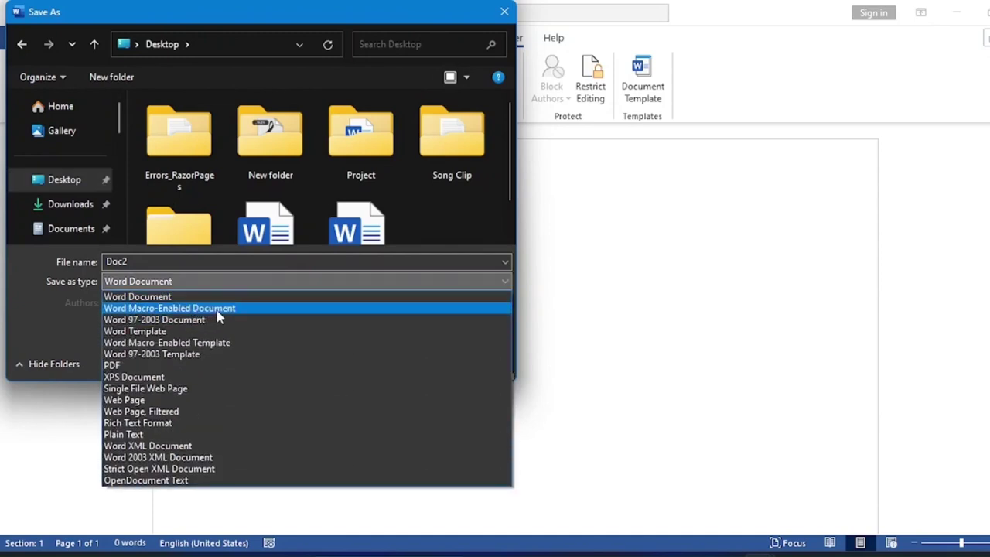
pyautogui.click(217, 309)
pyautogui.click(140, 262)
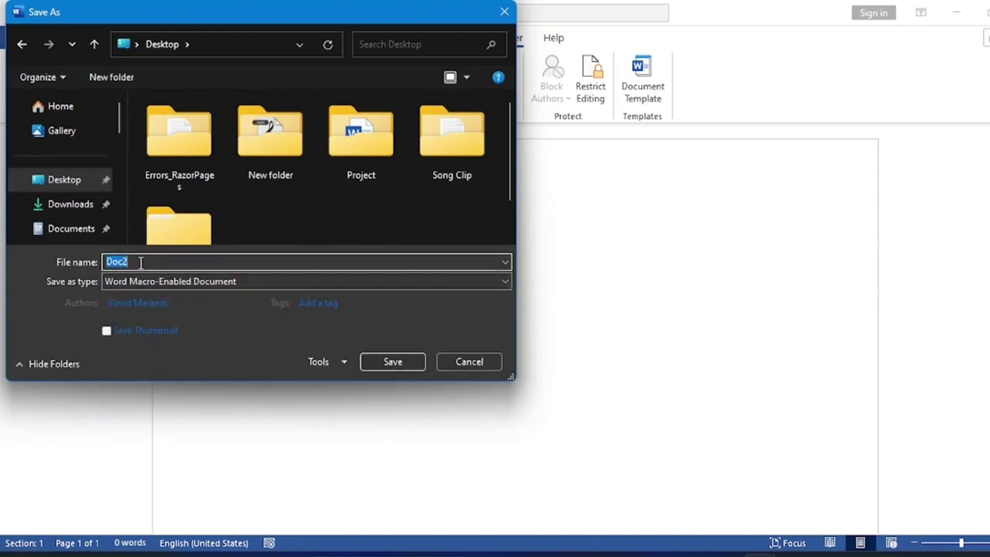
pyautogui.write('U')
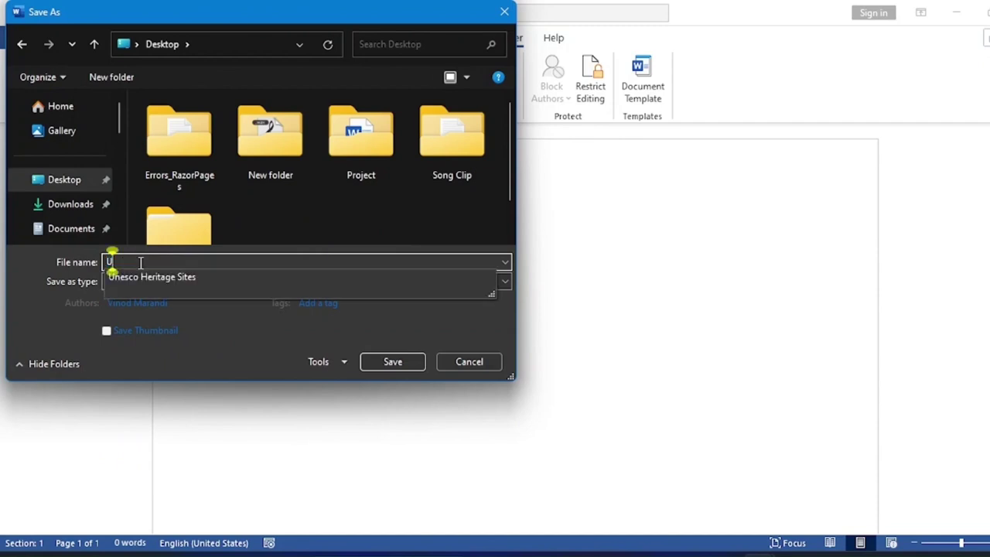
pyautogui.write('pdateM')
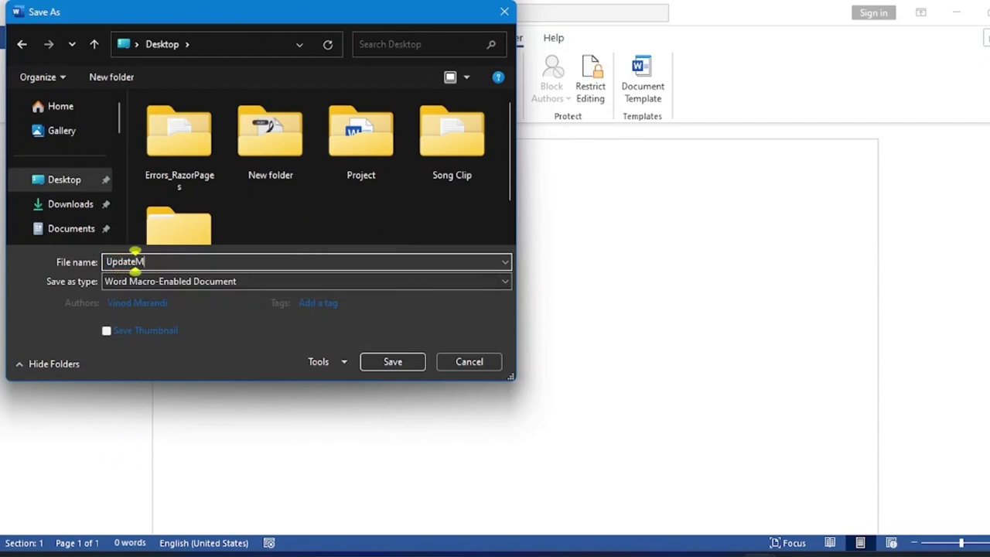
pyautogui.write('arg')
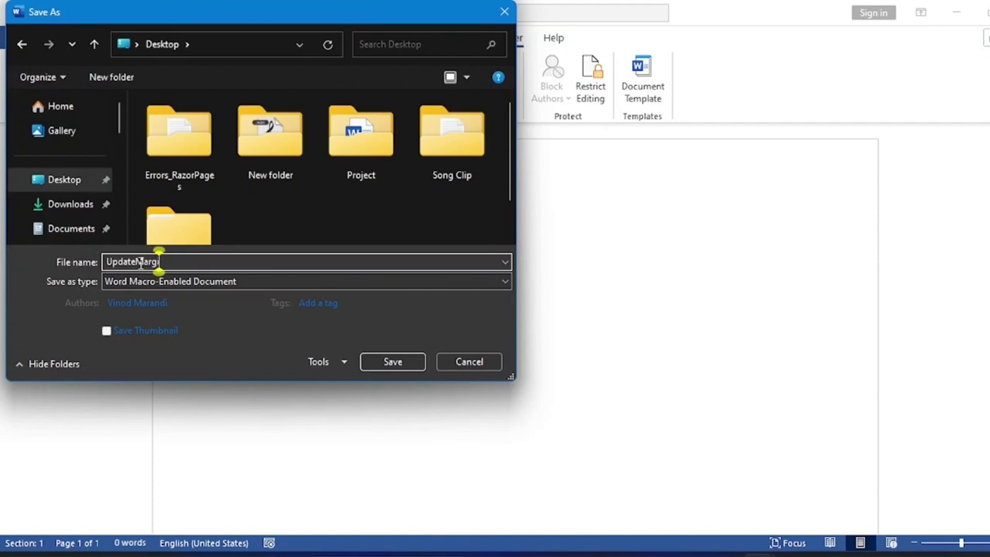
pyautogui.write('in')
pyautogui.click(137, 262)
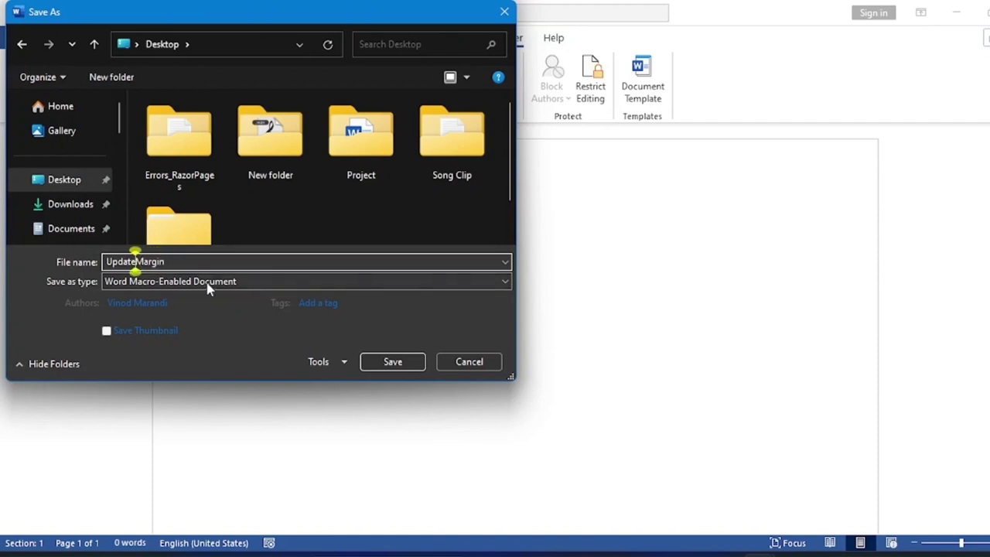
pyautogui.write('Defa')
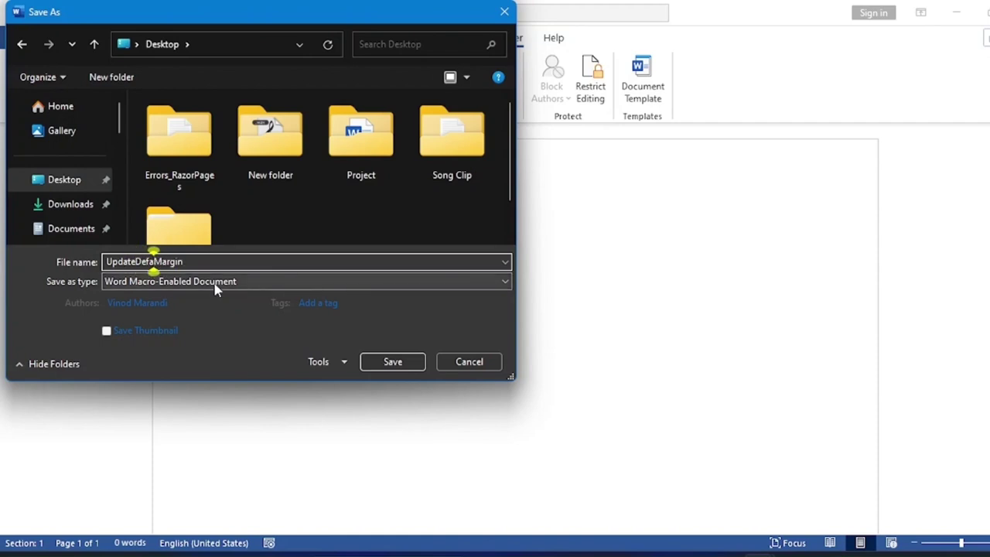
pyautogui.write('u')
pyautogui.write('lt')
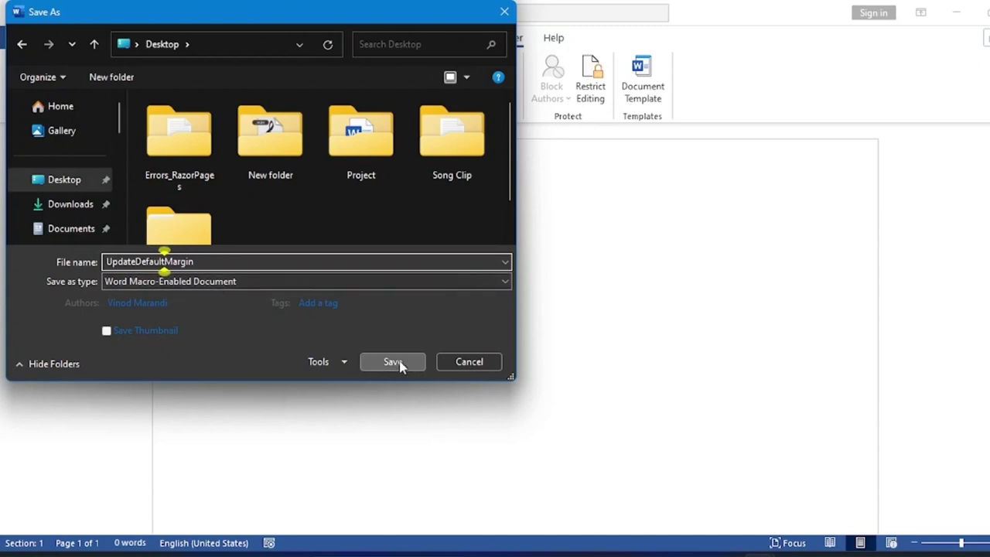
pyautogui.click(401, 370)
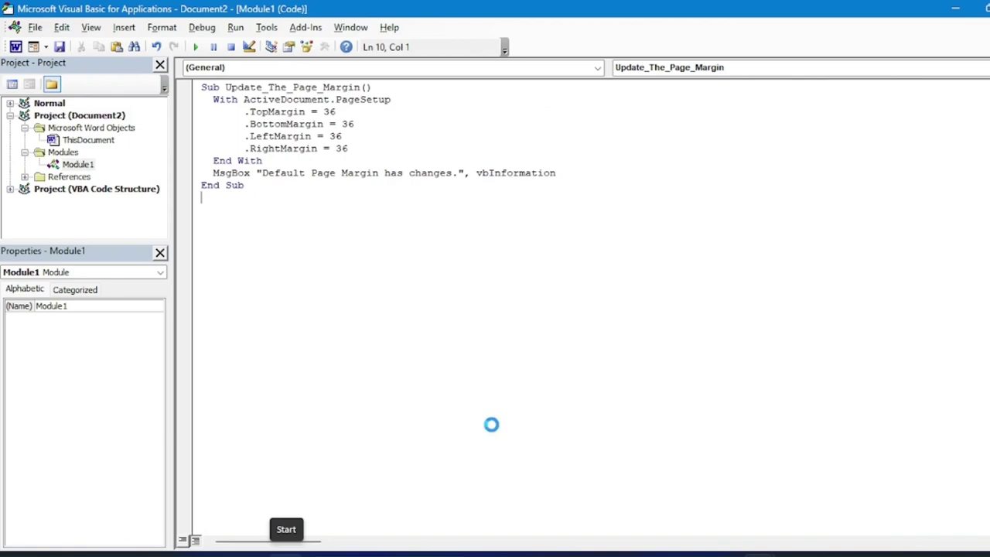
# - Leave the VBA editor, close Word, and reopen UpdateDefaultMargin from the desktop
pyautogui.hotkey('alt', 'q')
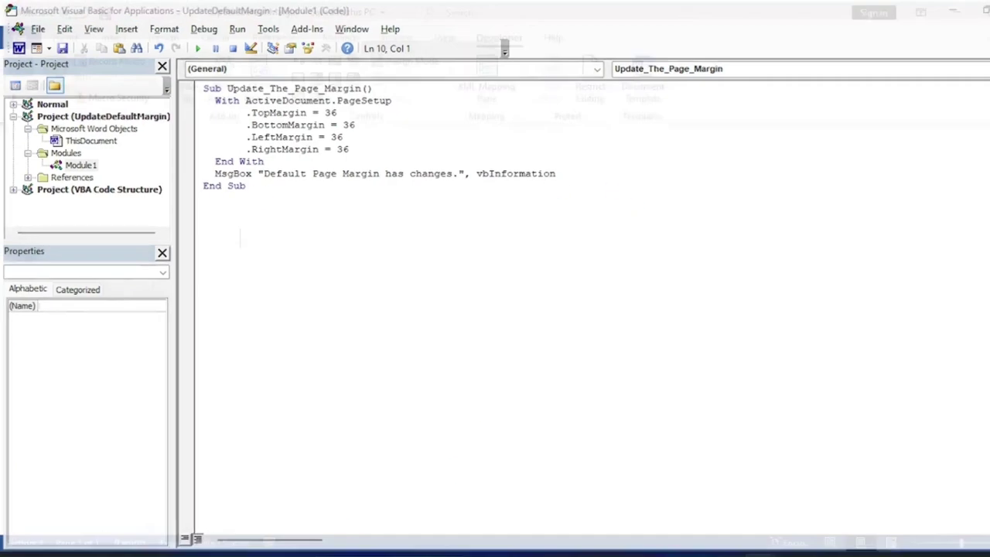
pyautogui.hotkey('alt', 'F4')
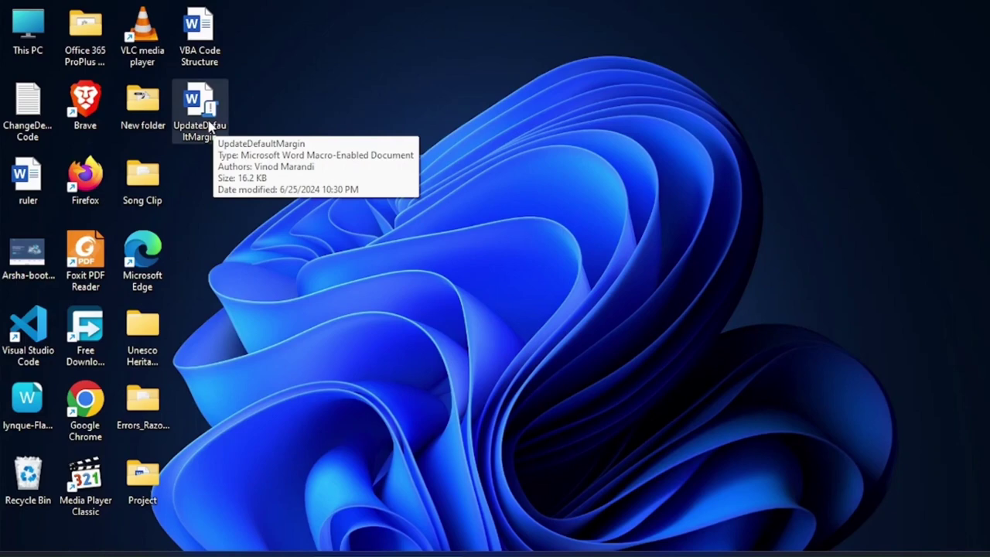
pyautogui.click(204, 109)
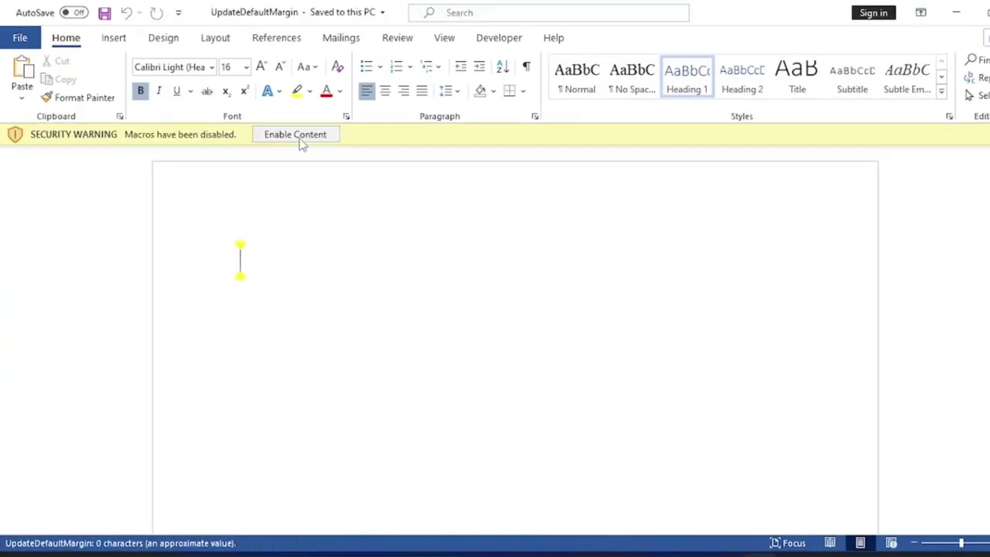
# - Enable the document's macros, run Update_The_Page_Margin, and dismiss its confirmation message
pyautogui.click(294, 135)
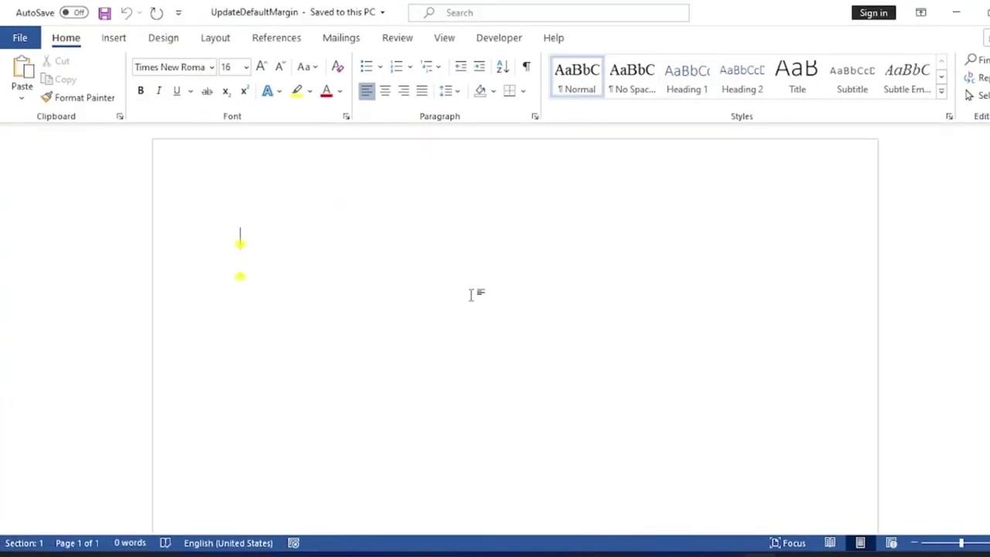
pyautogui.click(492, 41)
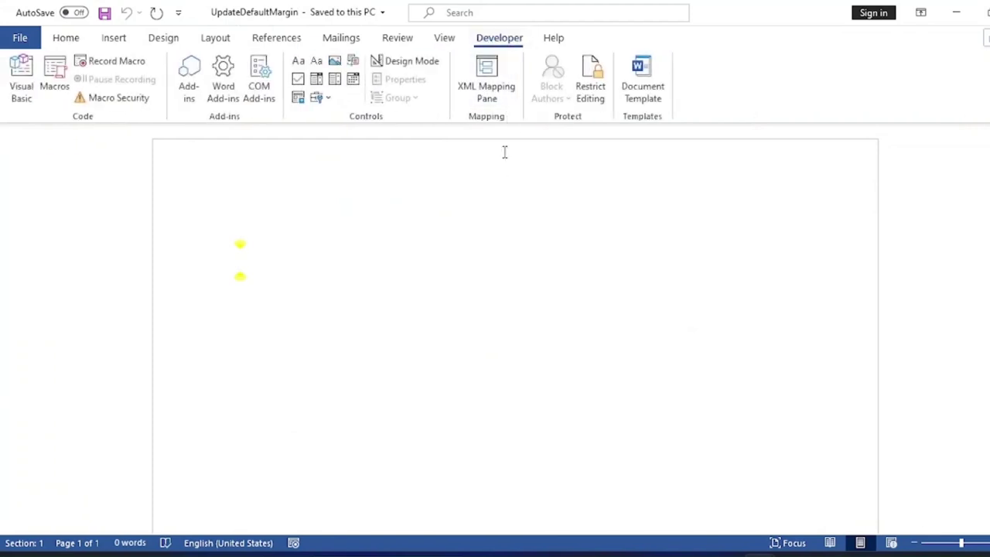
pyautogui.click(52, 78)
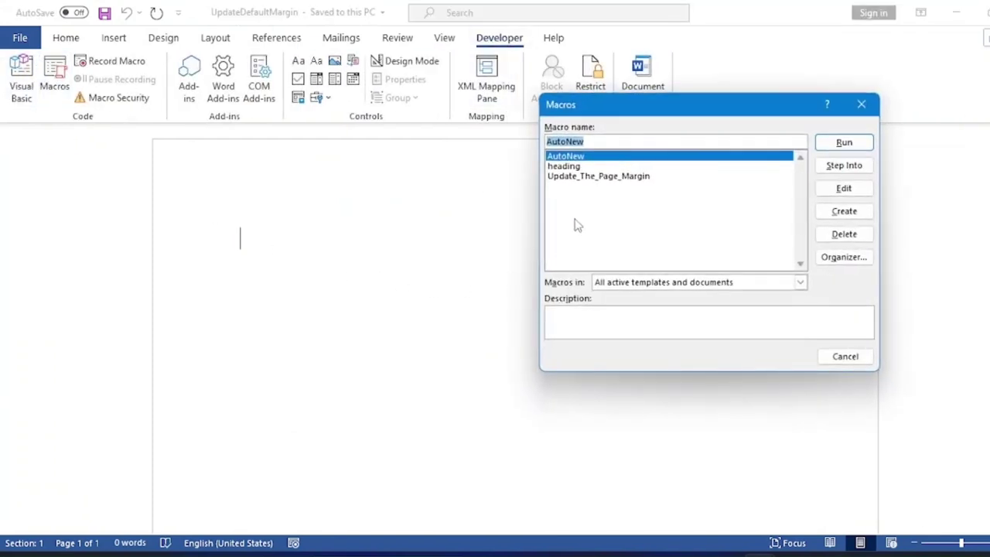
pyautogui.click(595, 176)
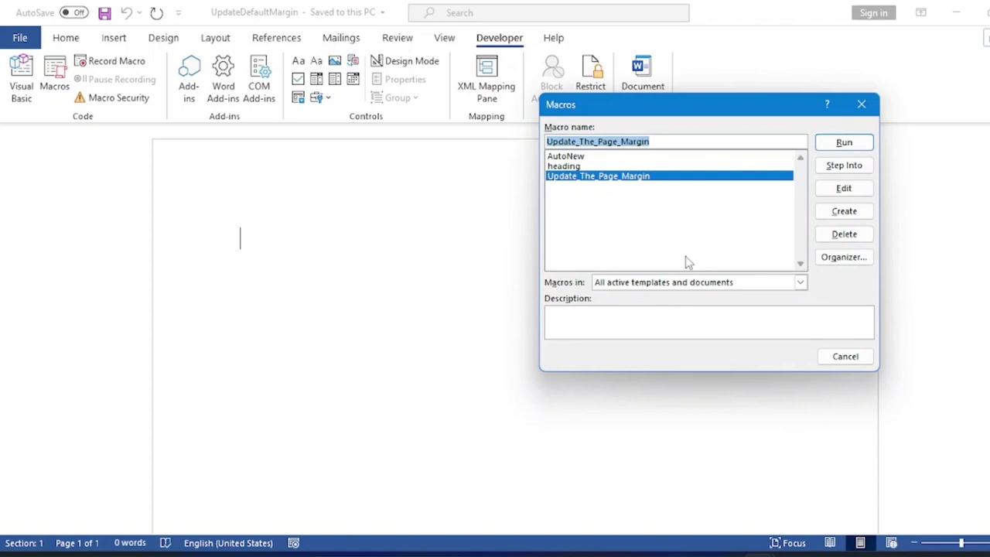
pyautogui.click(849, 147)
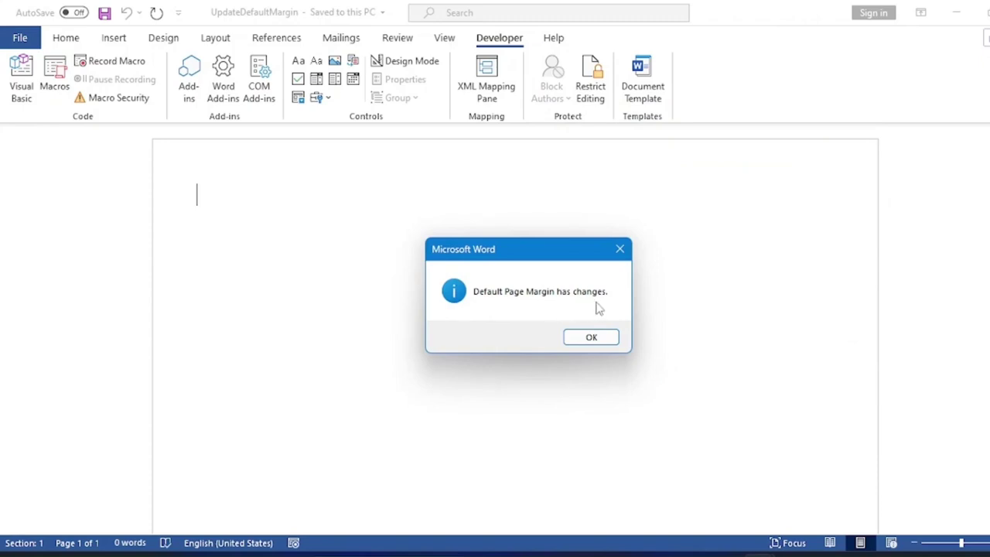
pyautogui.click(593, 337)
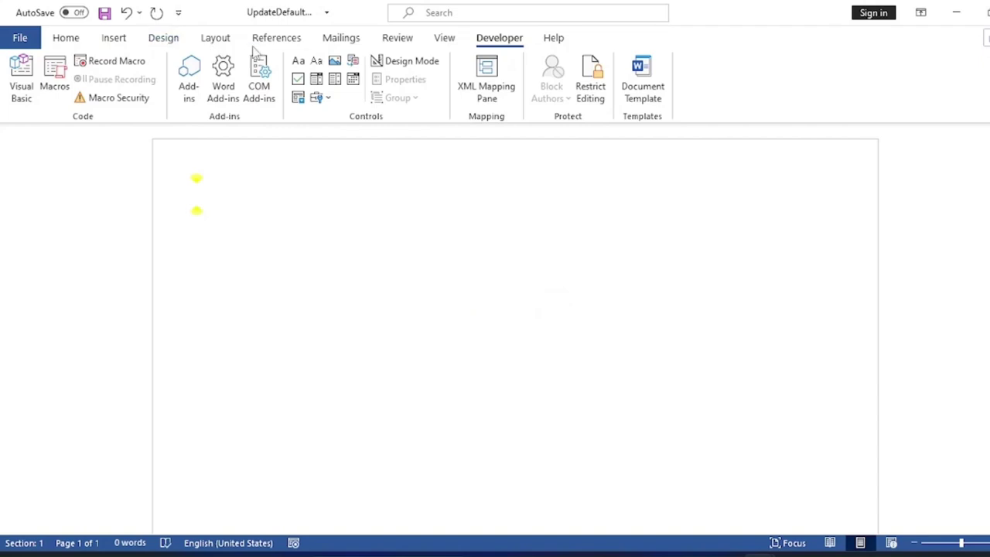
# - Check the margin presets and Page Setup to confirm 0.5" top, bottom, left and right margins
pyautogui.click(215, 37)
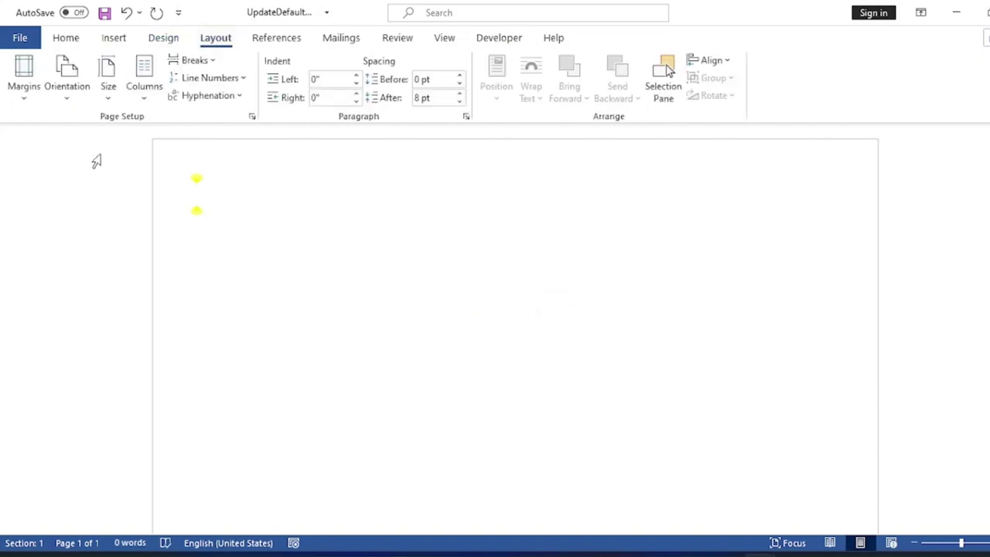
pyautogui.click(25, 91)
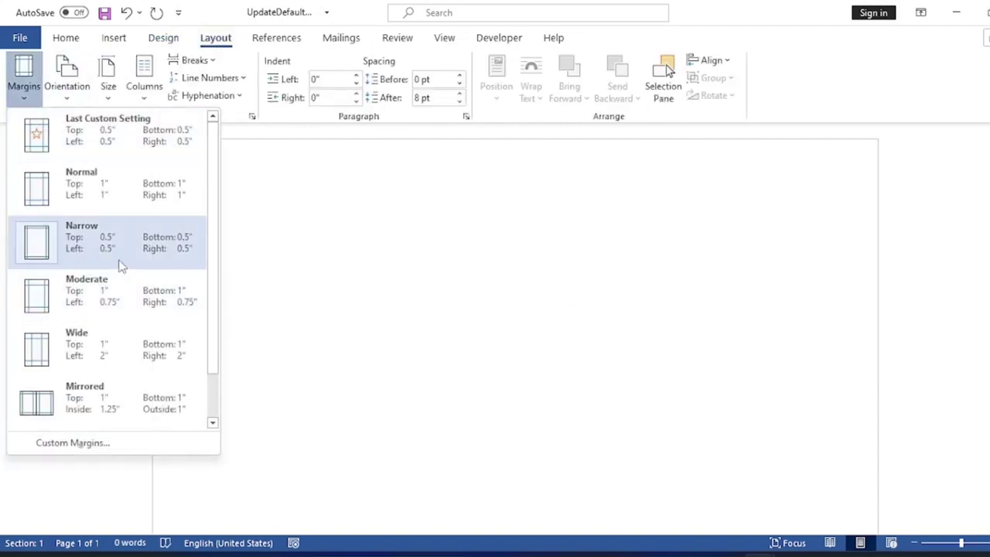
pyautogui.click(336, 229)
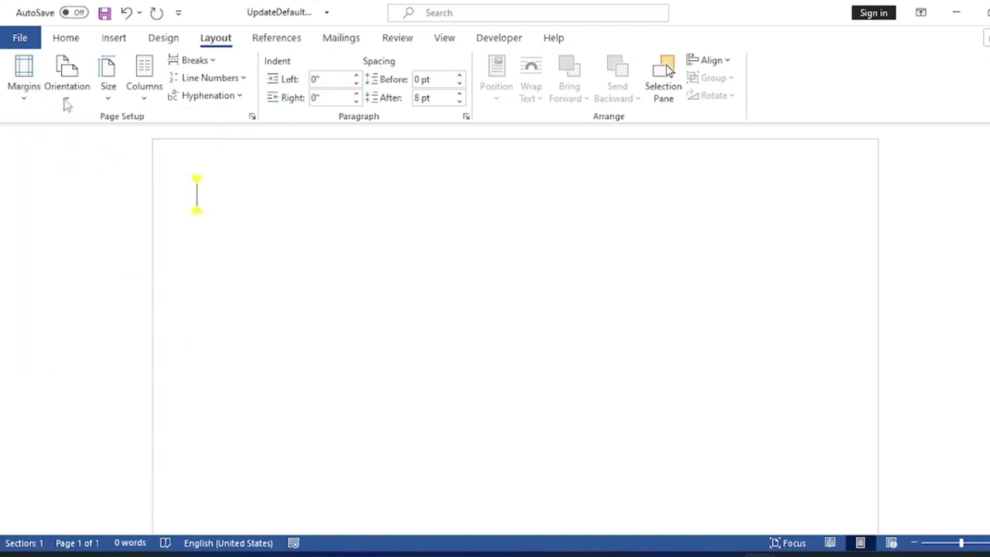
pyautogui.click(252, 118)
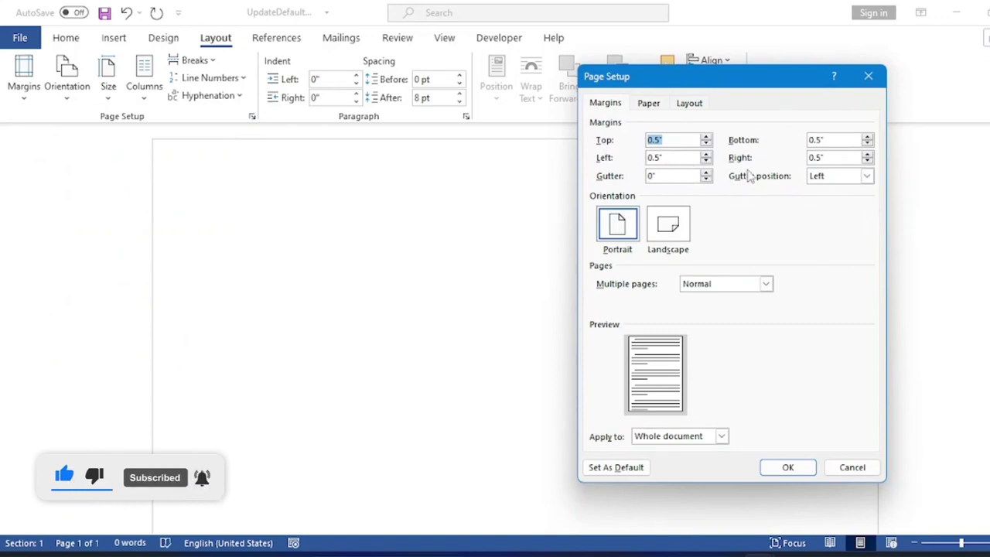
pyautogui.click(803, 469)
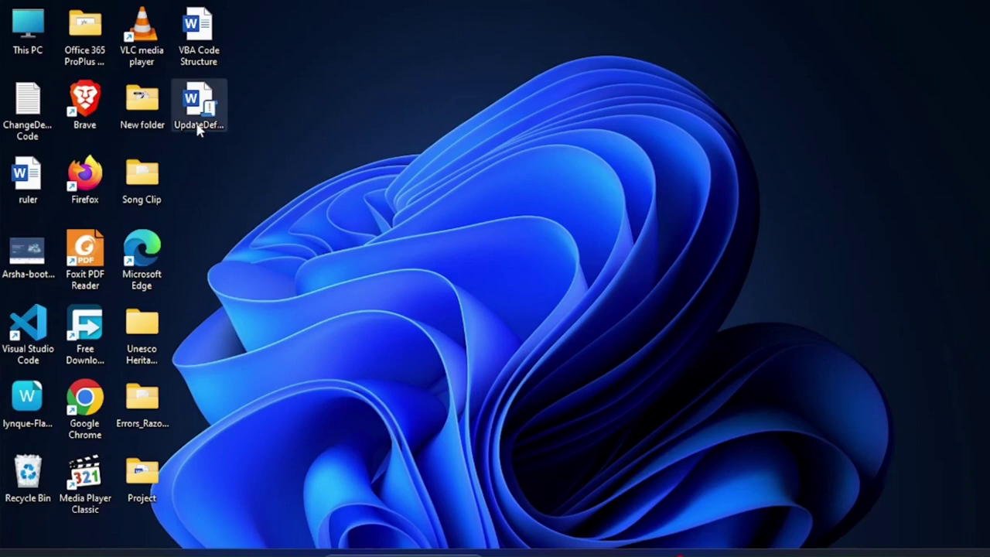
# - Reopen UpdateDefaultMargin from the desktop and check its current page margins
pyautogui.click(198, 127)
pyautogui.press('F2')
pyautogui.doubleClick(224, 126)
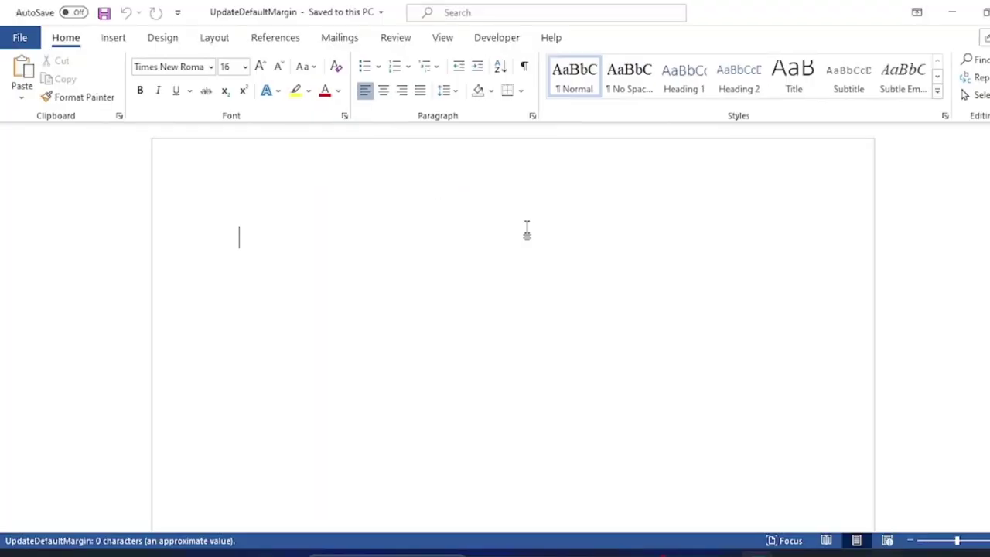
pyautogui.click(214, 37)
pyautogui.click(23, 73)
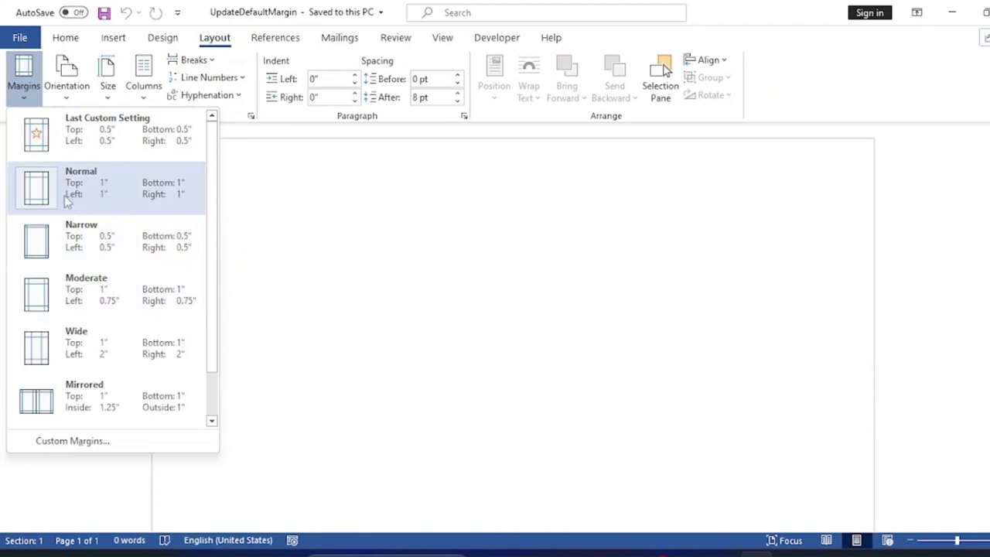
pyautogui.click(382, 258)
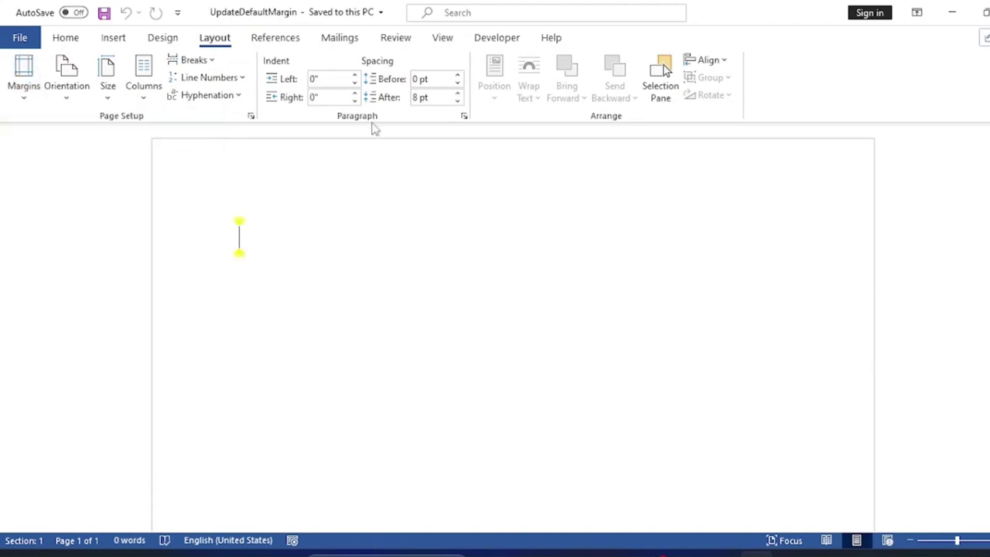
# - Run the Update_The_Page_Margin macro again and dismiss its confirmation message
pyautogui.click(495, 38)
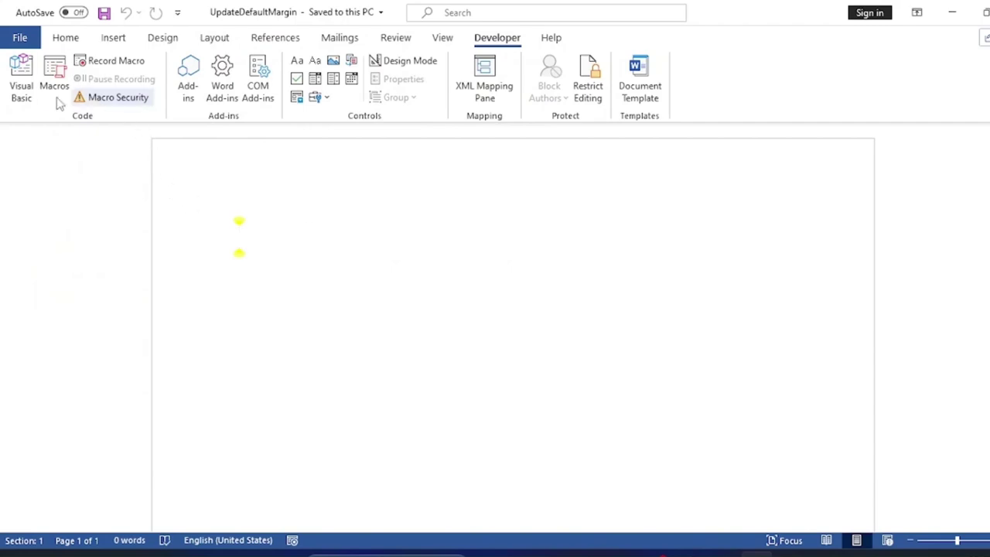
pyautogui.click(54, 85)
pyautogui.click(594, 176)
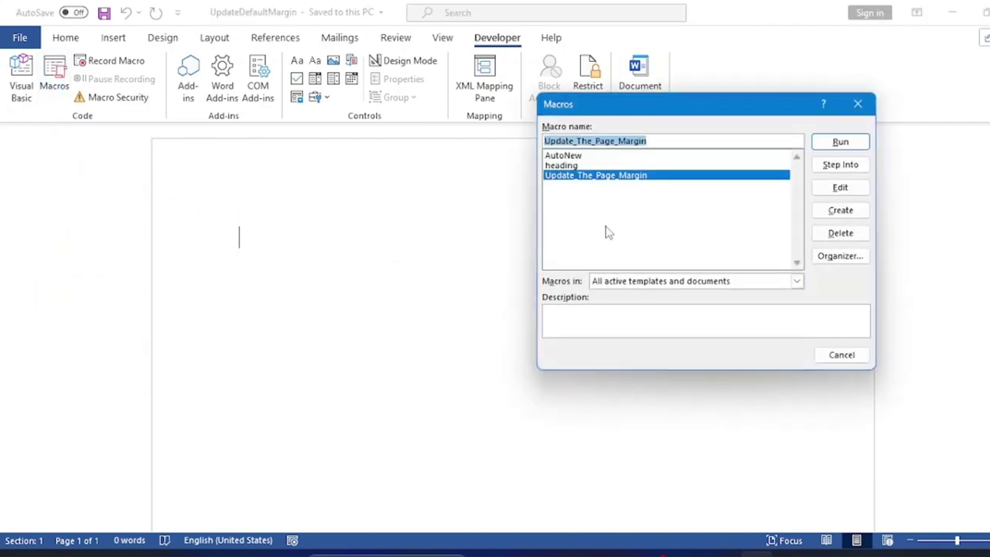
pyautogui.click(837, 144)
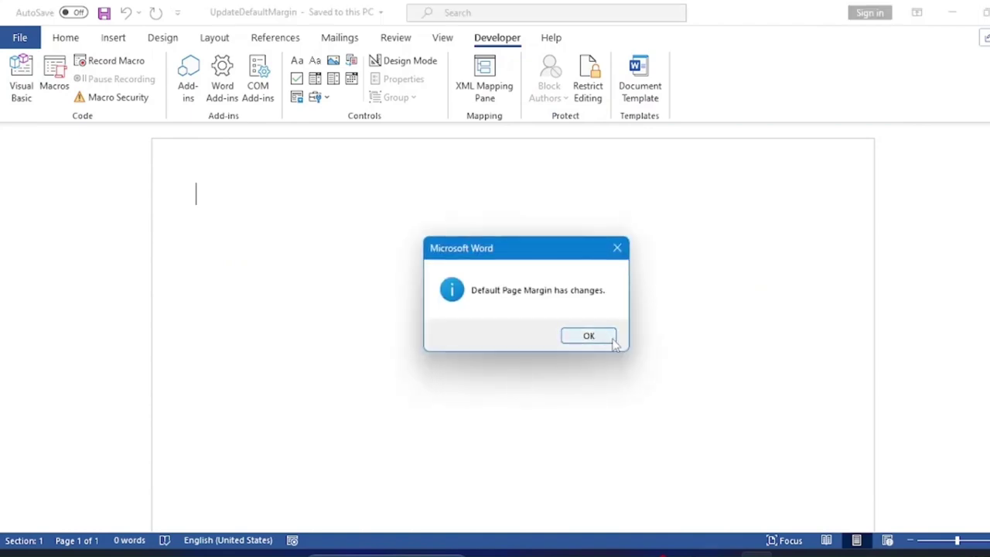
pyautogui.click(609, 341)
# - Reset the page margins to the Normal 1" preset
pyautogui.click(215, 35)
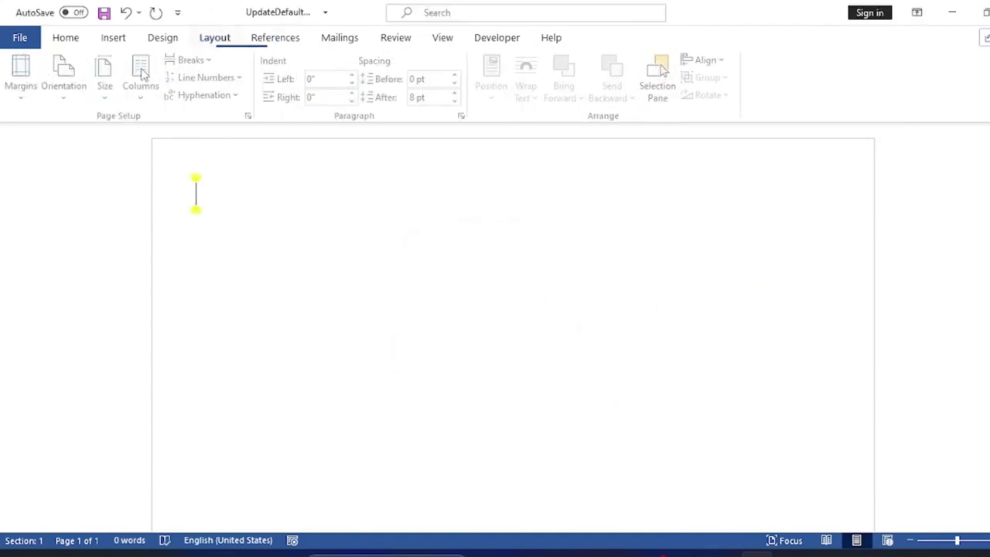
pyautogui.click(24, 73)
pyautogui.click(437, 311)
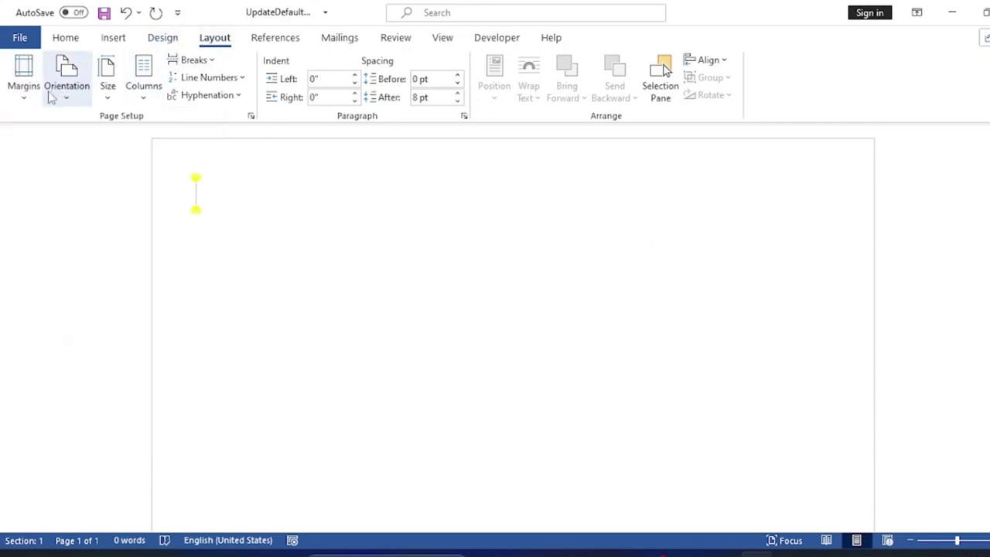
pyautogui.click(23, 73)
pyautogui.click(94, 192)
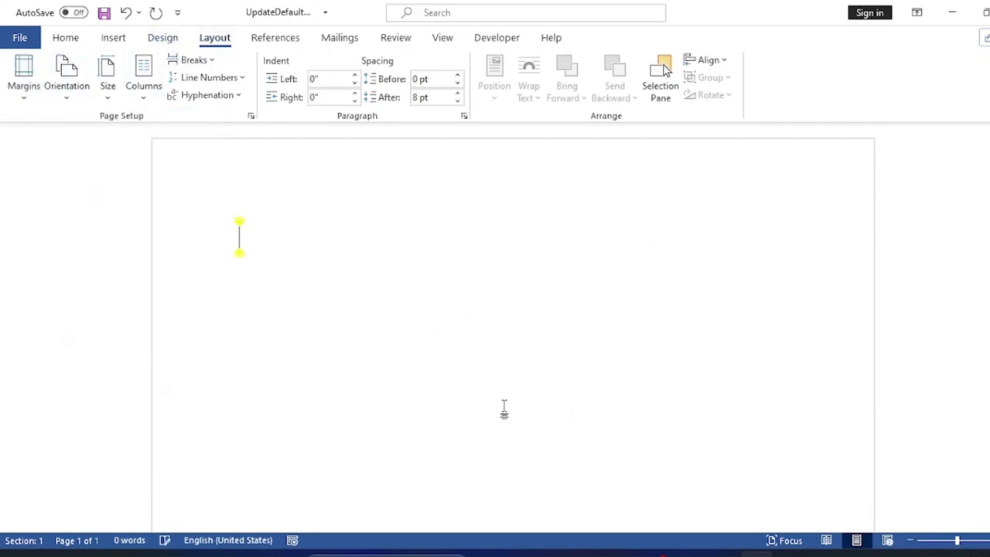
# - Run Update_The_Page_Margin from the Macros list and dismiss the confirmation message
pyautogui.click(506, 43)
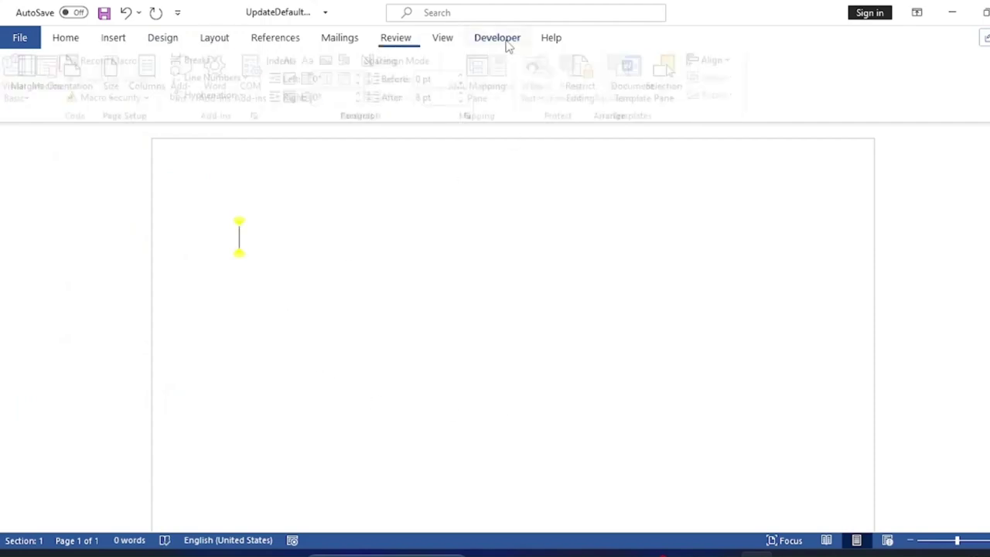
pyautogui.click(54, 78)
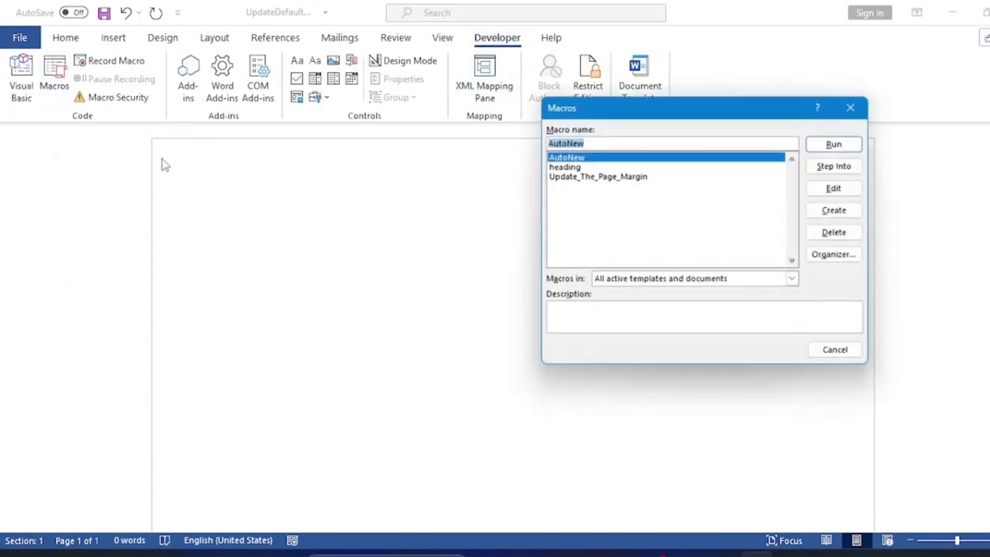
pyautogui.click(595, 176)
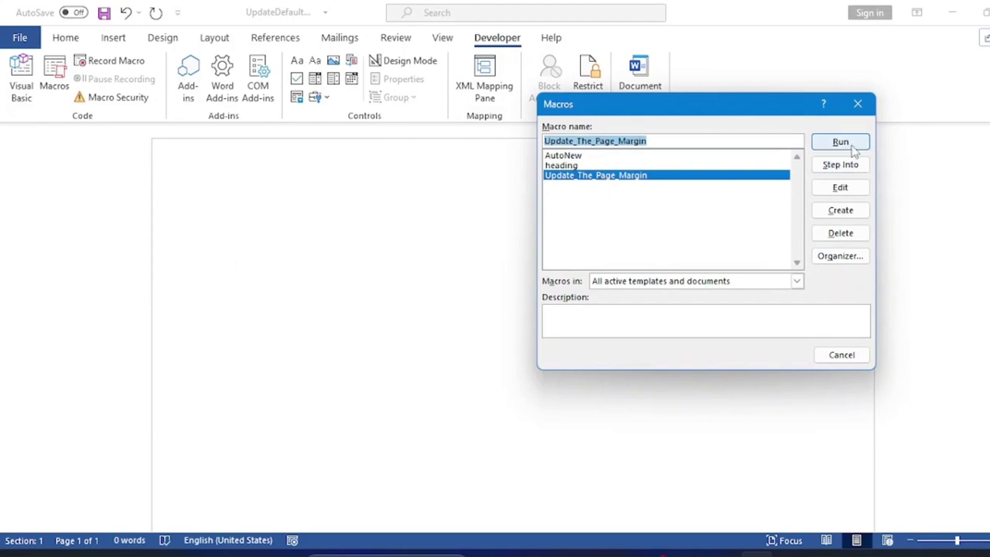
pyautogui.click(849, 144)
pyautogui.click(606, 335)
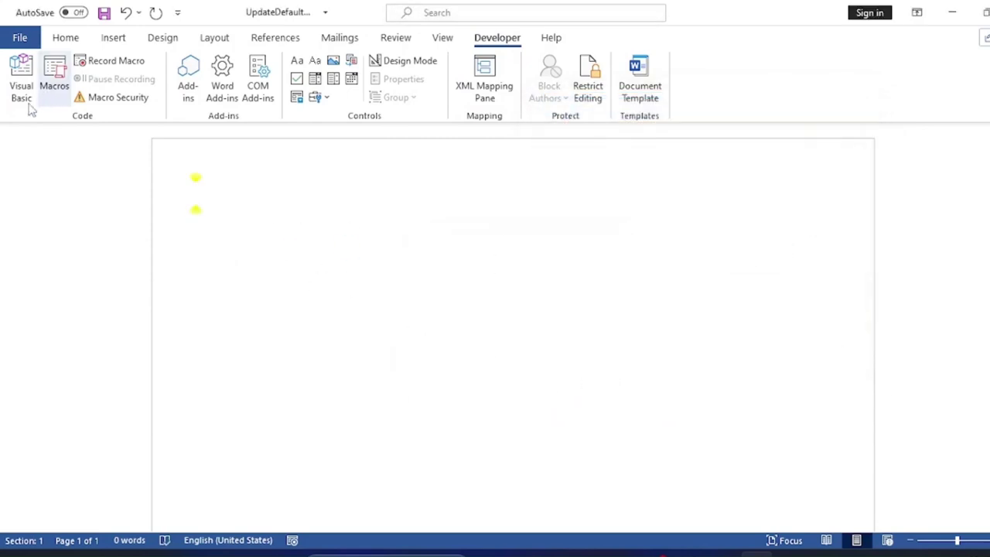
# - Check that the margins are now Narrow, 0.5" on every side
pyautogui.click(214, 37)
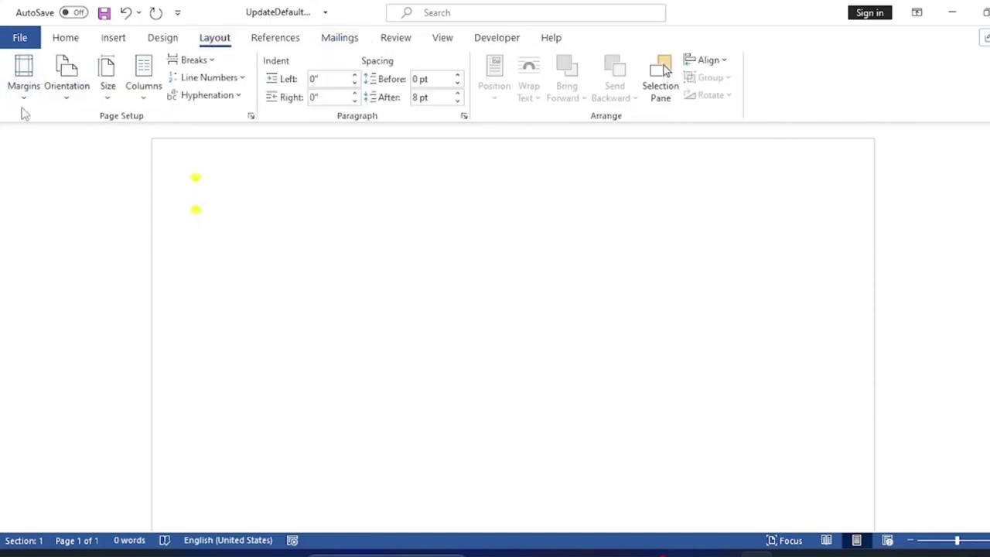
pyautogui.click(26, 97)
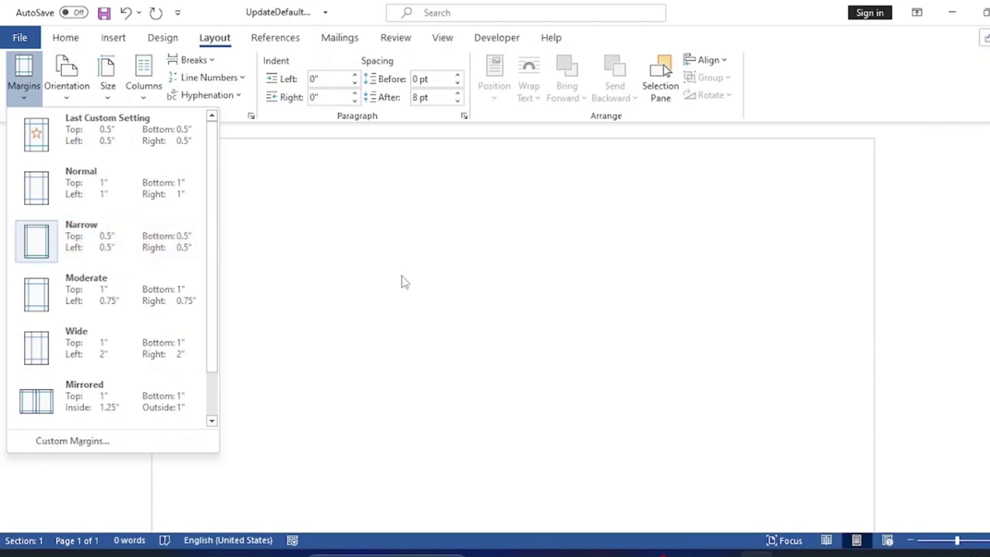
pyautogui.click(470, 270)
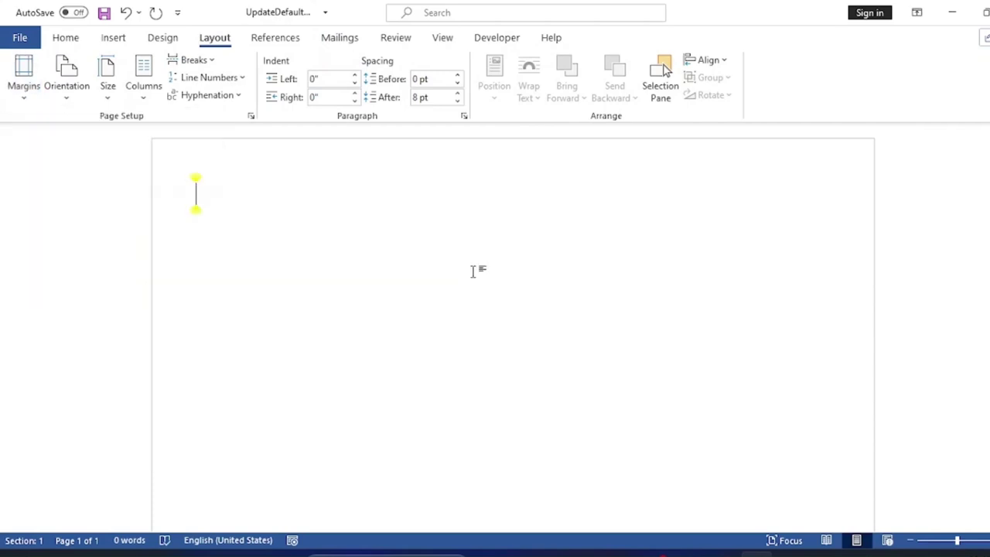